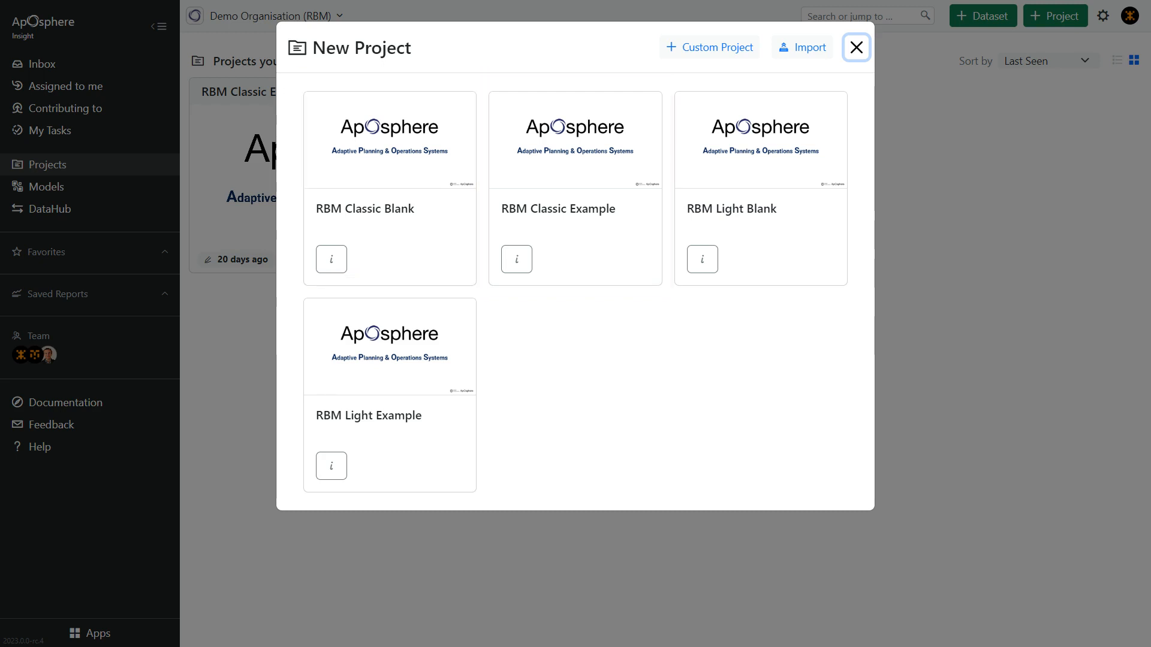
Step: Create a new project from the RBM Classic Example template and view its Theory of Change diagram
click(575, 189)
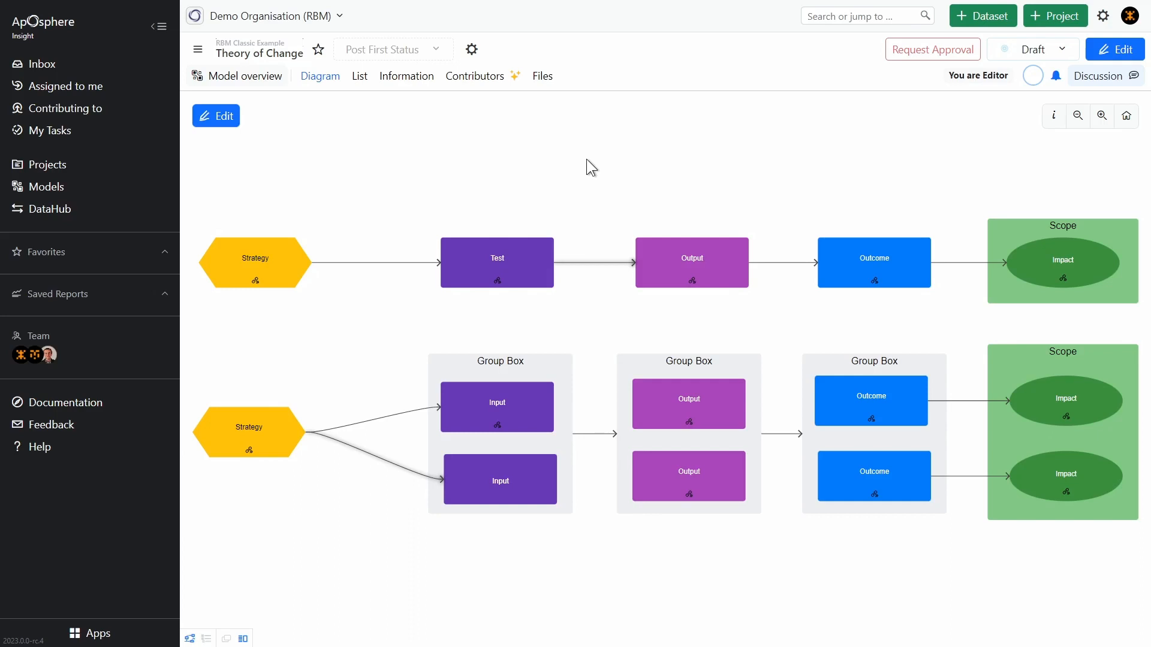
scroll(586, 160, down, 2)
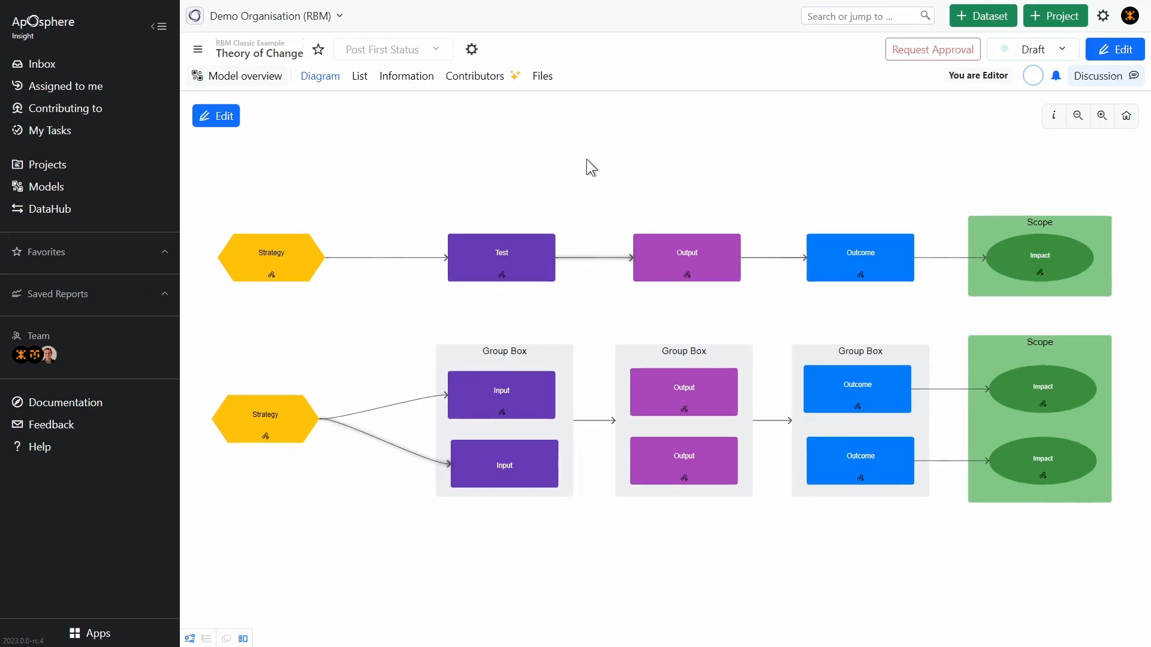
mouse_move(653, 163)
mouse_down()
mouse_move(606, 172)
mouse_move(653, 180)
mouse_move(627, 162)
mouse_move(684, 187)
mouse_move(662, 183)
mouse_up()
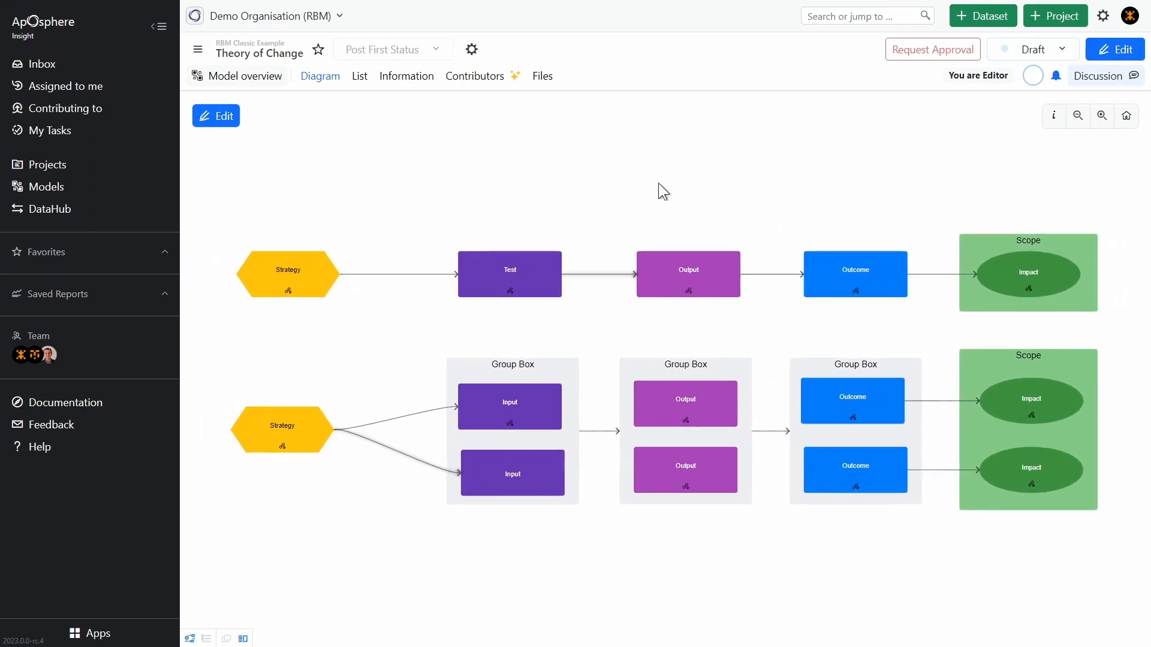
Step: Start editing the Theory of Change diagram and add a Strategy box above the existing top-row Strategy box
click(220, 120)
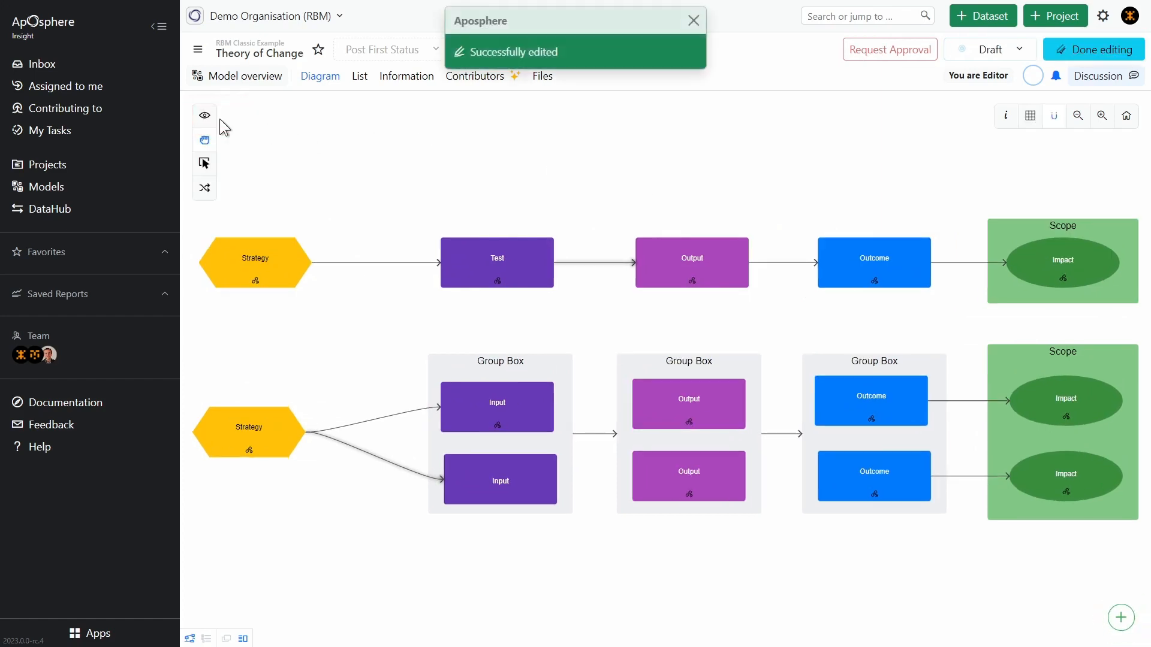
click(1118, 621)
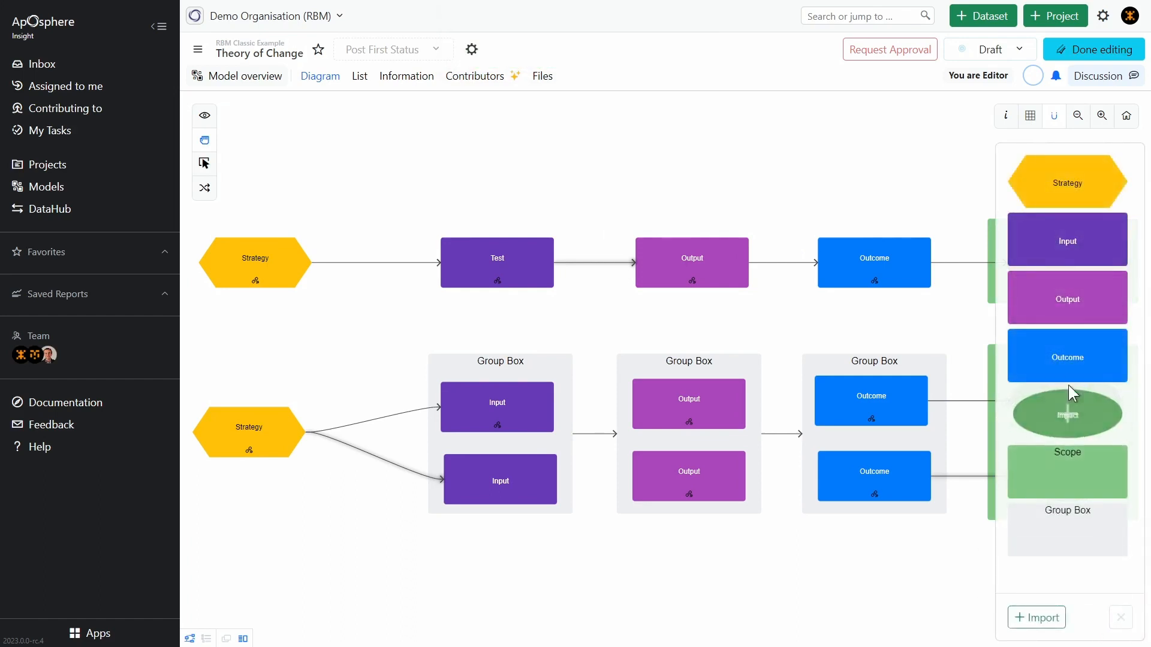
drag(1066, 184, 288, 153)
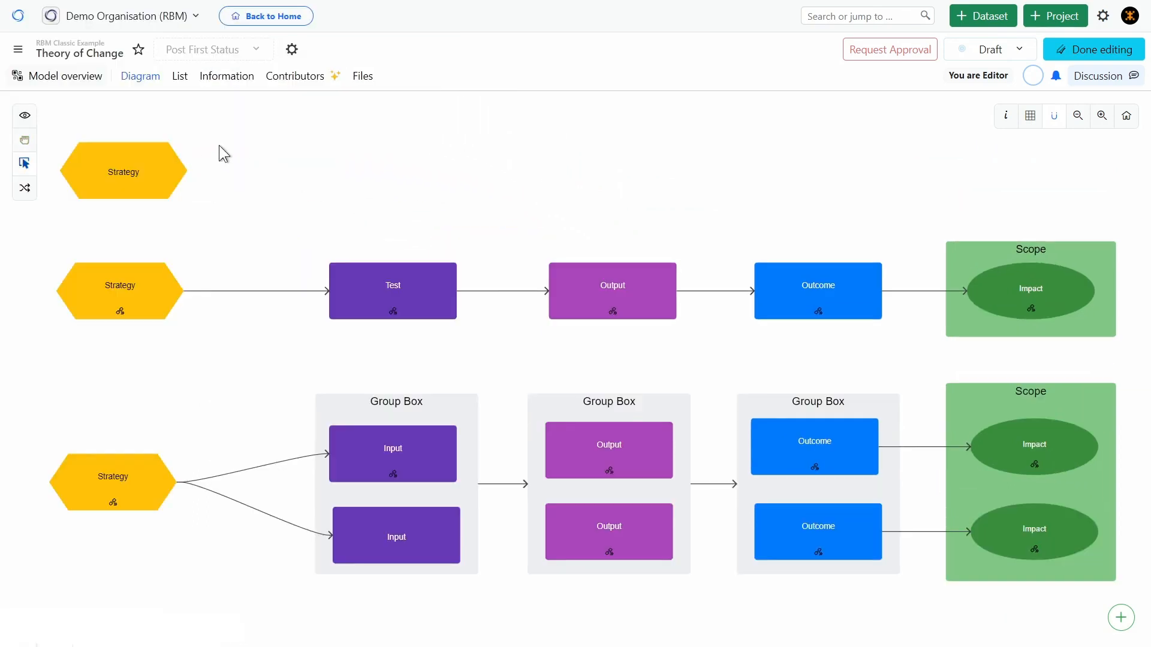
Step: Connect the newly added Strategy box to the Test box in the row below
click(138, 169)
drag(122, 171, 393, 266)
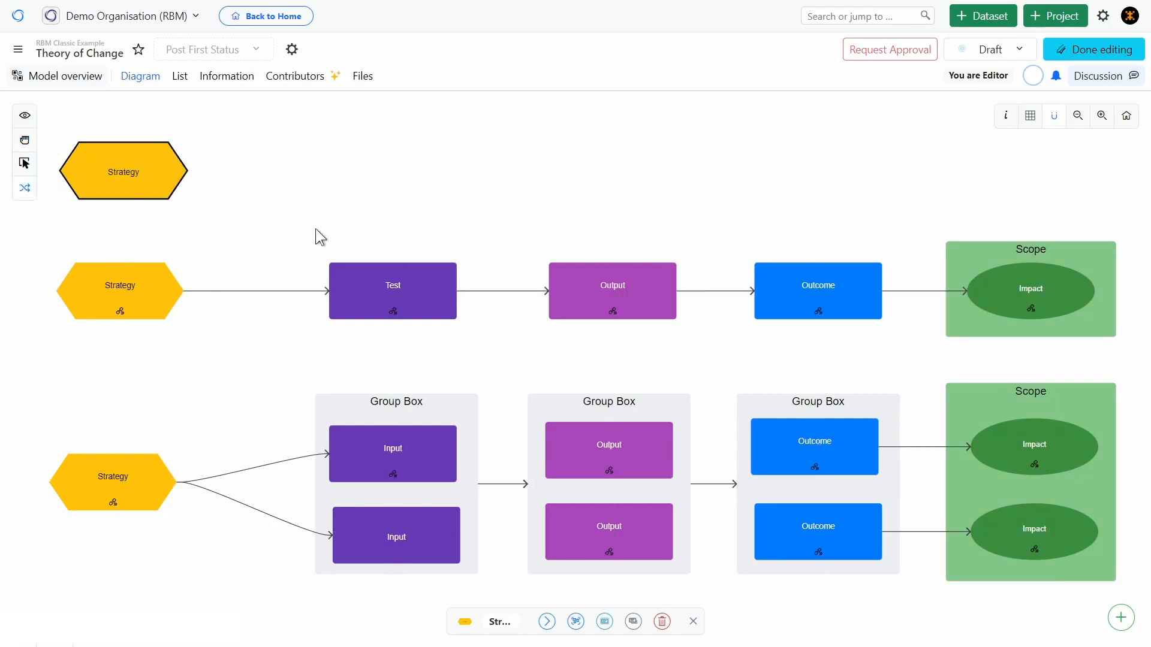
click(123, 167)
drag(123, 172, 411, 305)
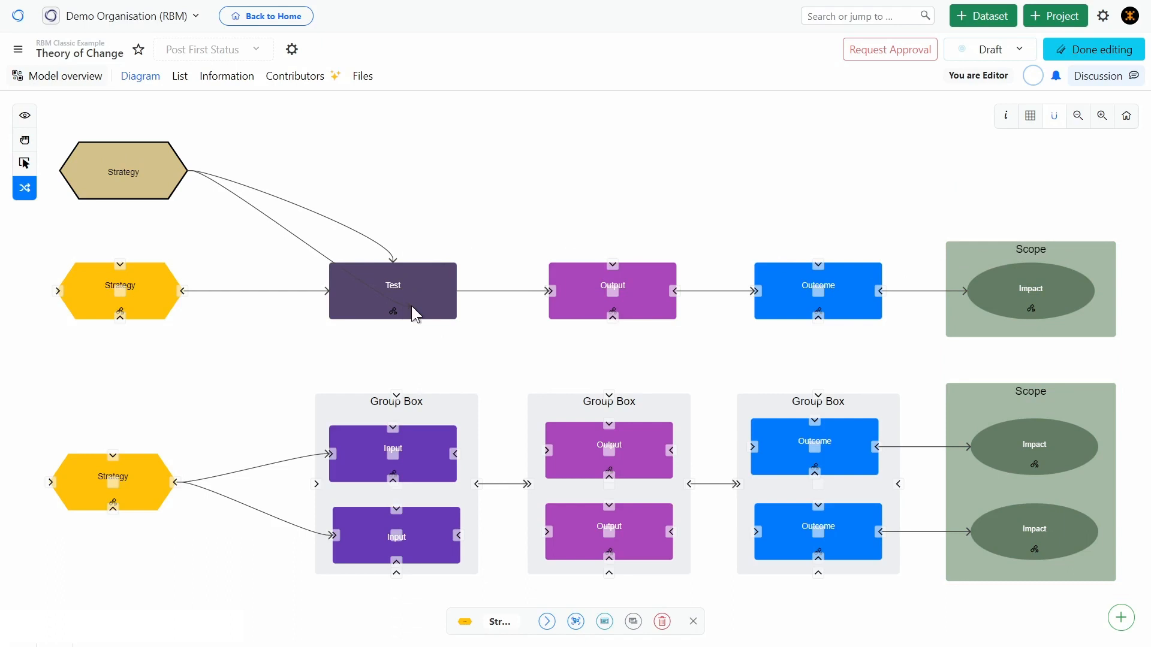
drag(412, 305, 412, 306)
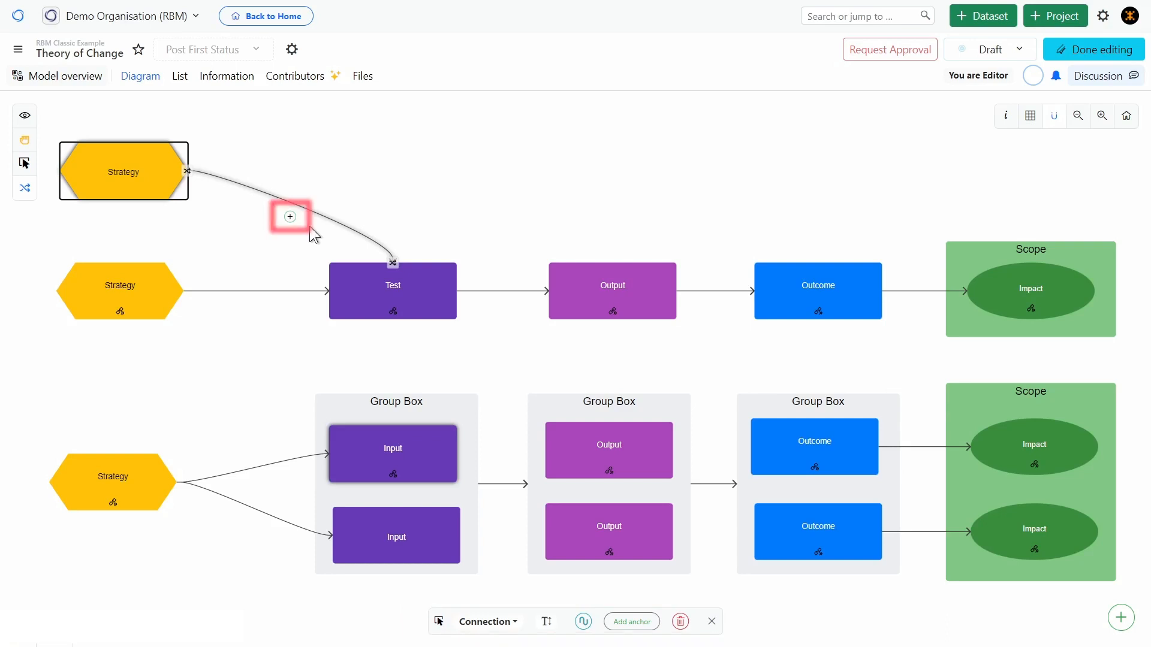
Step: Add an anchor midway along the connection from the new Strategy box to Test, switch the line to straight segments and reposition the anchor
click(290, 218)
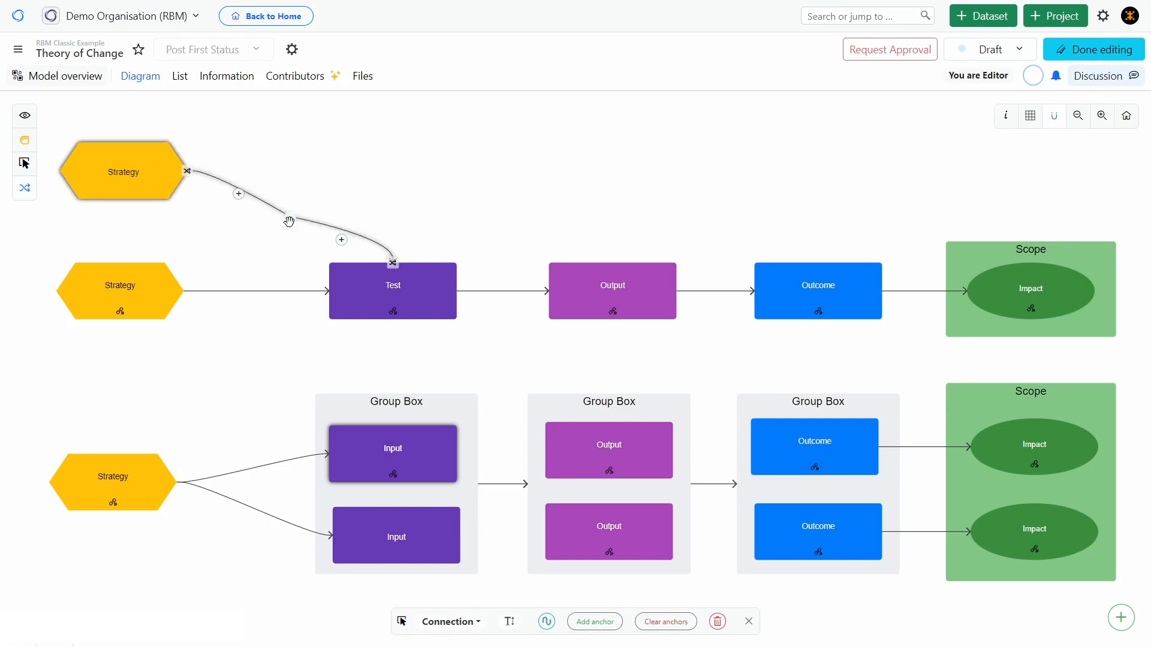
mouse_move(290, 221)
mouse_down()
mouse_move(306, 204)
mouse_move(613, 188)
mouse_move(297, 202)
mouse_up()
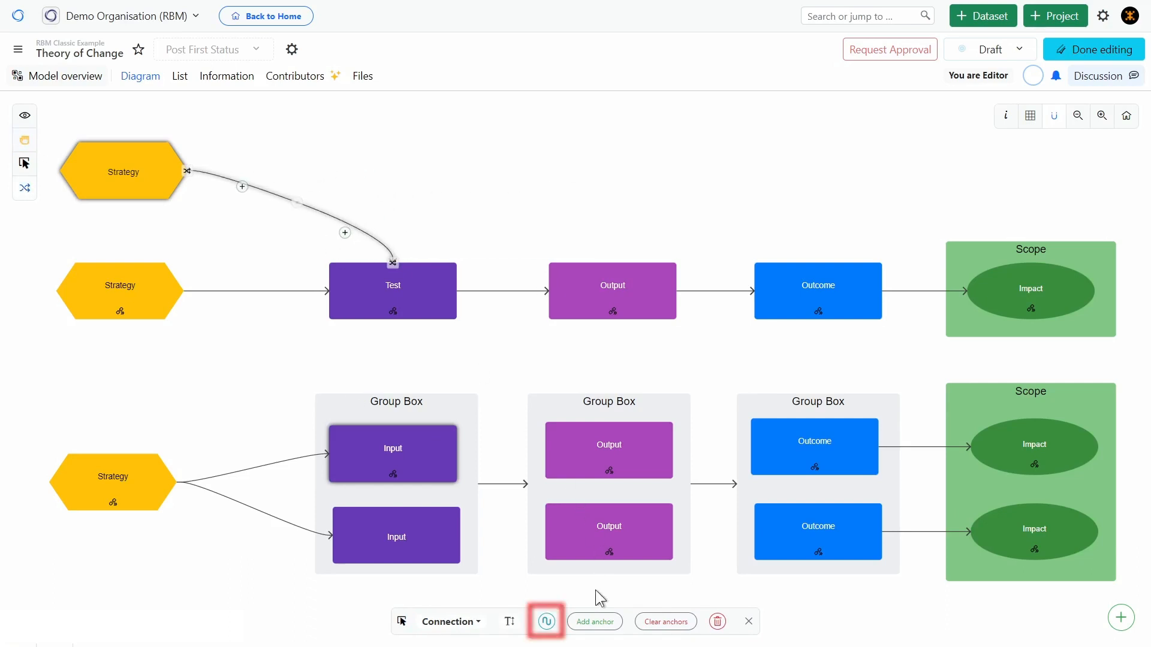
click(547, 627)
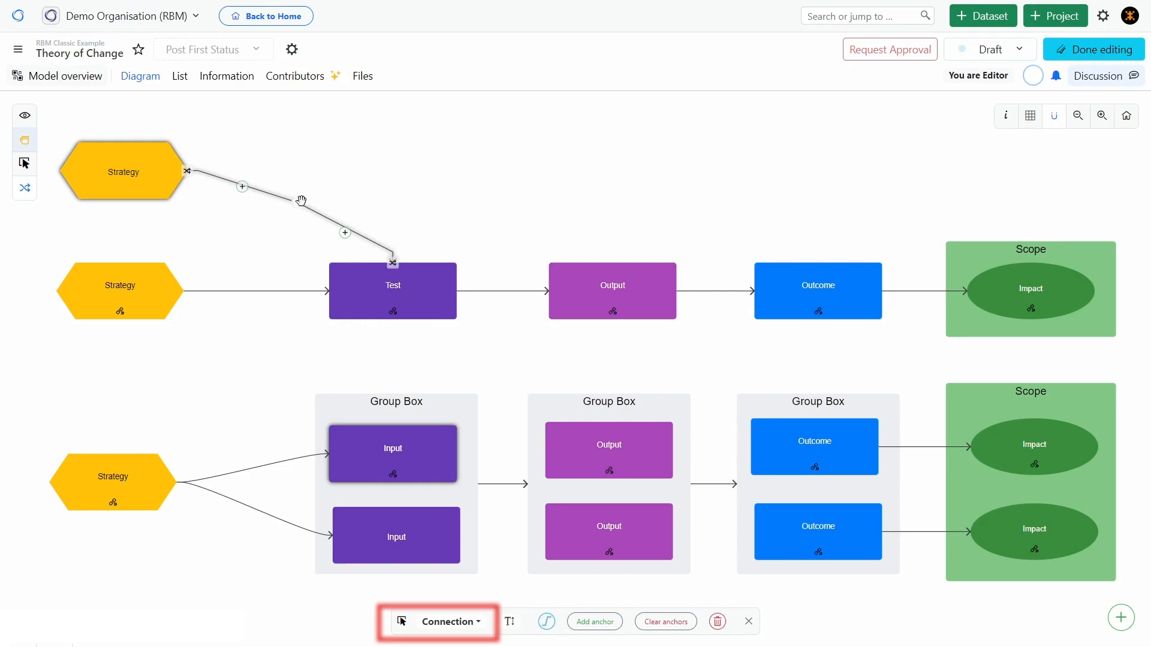
drag(298, 202, 292, 211)
drag(292, 212, 291, 212)
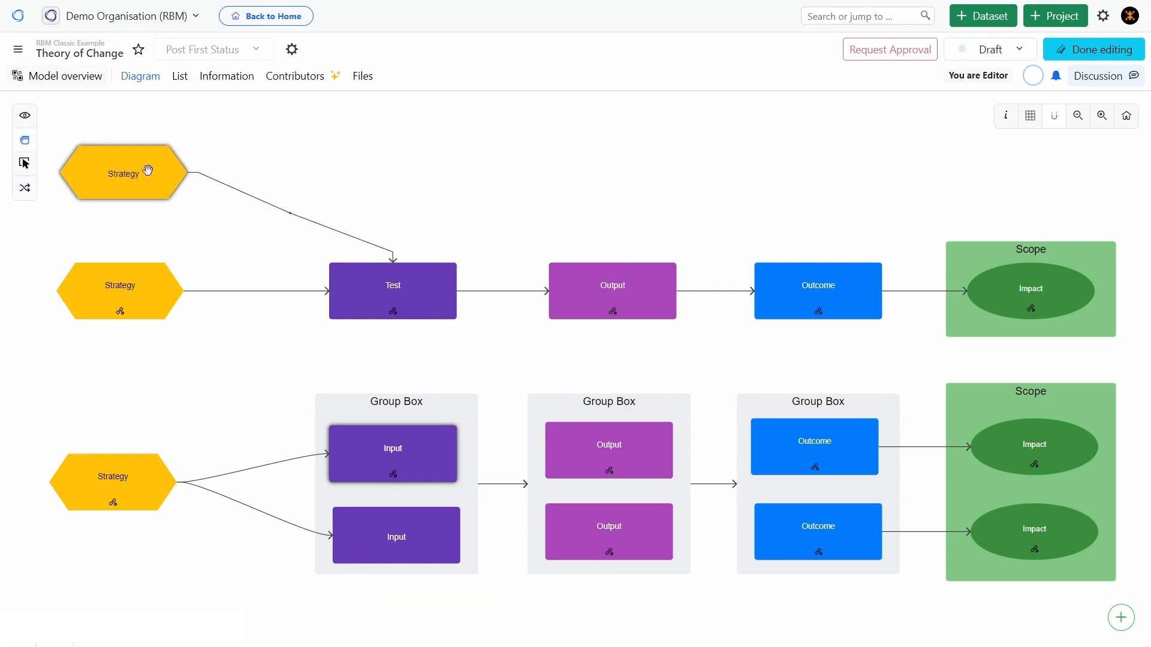
Step: Move the new Strategy box closer to the Test box
click(148, 170)
drag(148, 170, 256, 208)
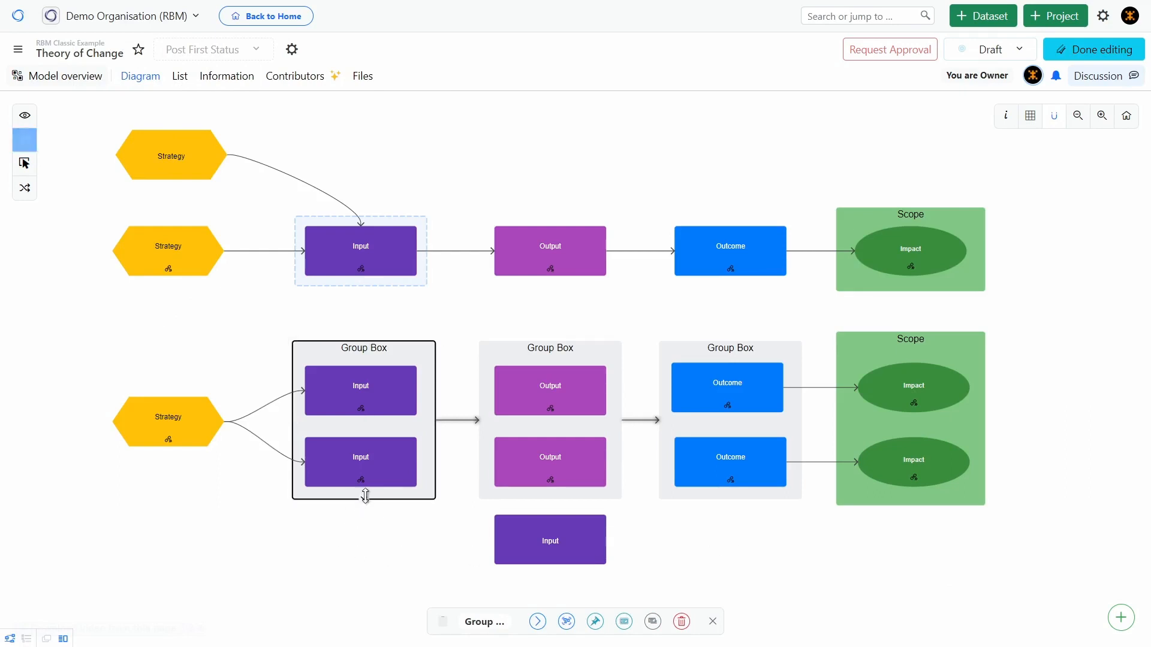
Step: Extend the first Group Box downward to hold the loose Input box, and shift the whole group upward slightly
drag(364, 498, 360, 571)
drag(594, 550, 407, 543)
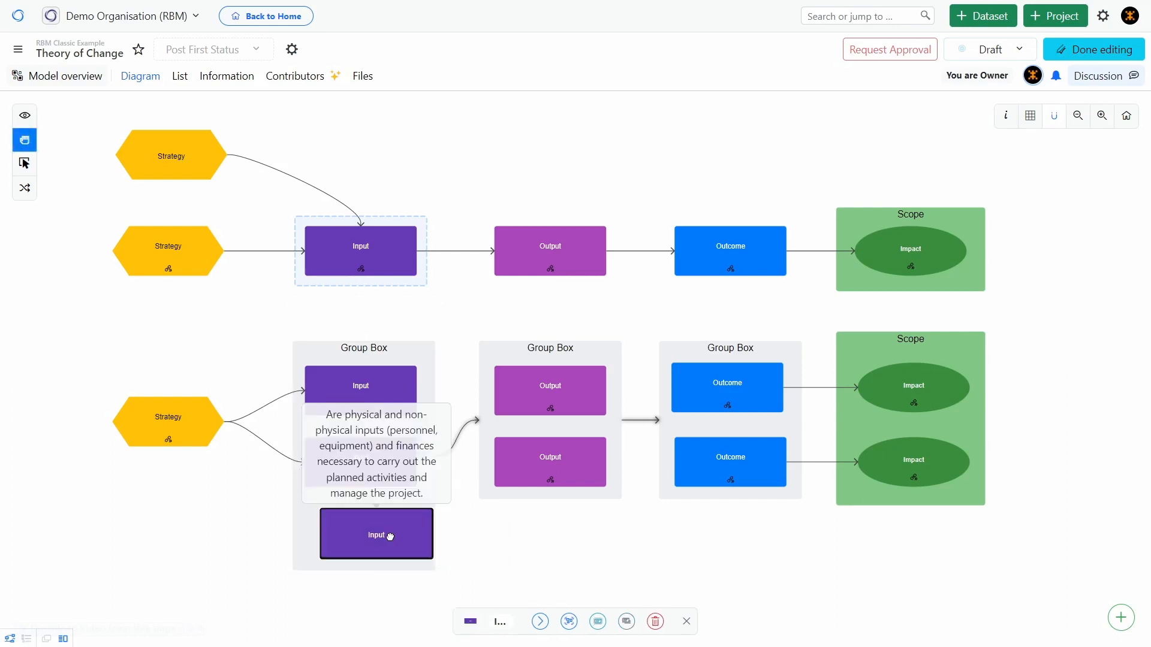
click(385, 358)
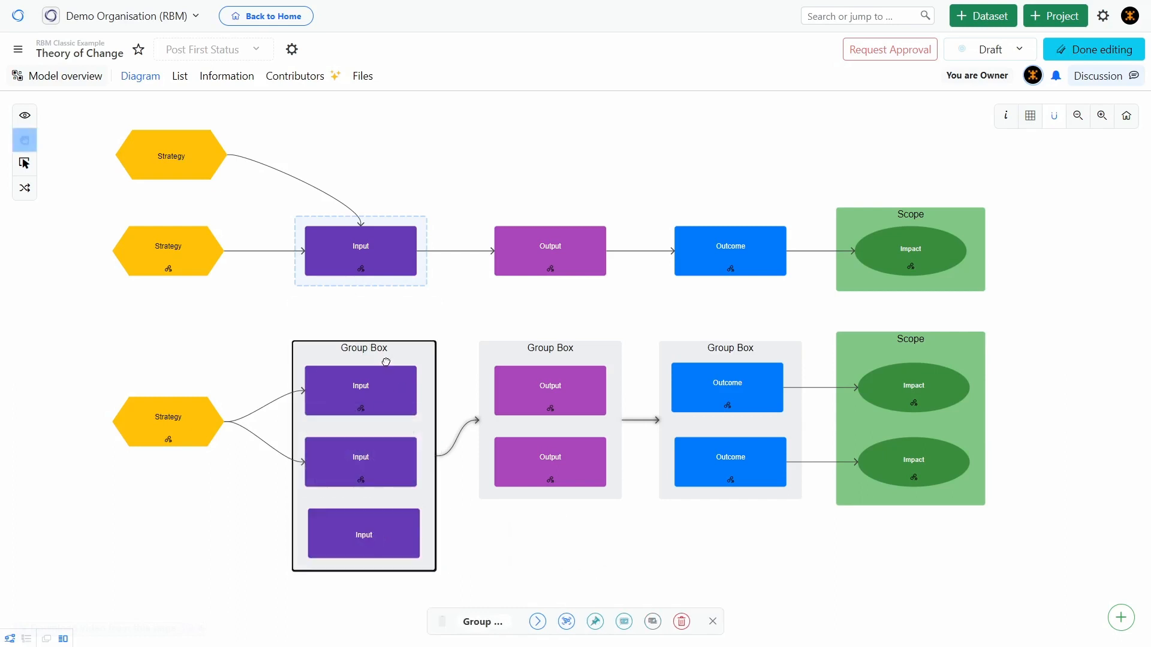
drag(386, 359, 386, 329)
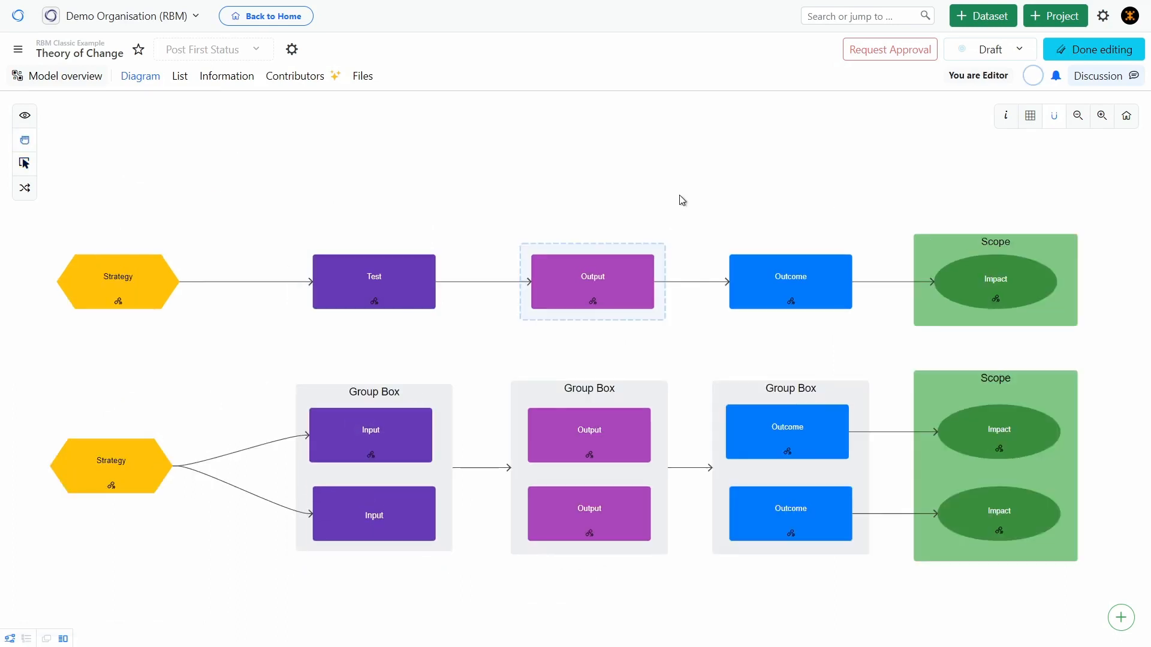
click(753, 274)
double_click(752, 274)
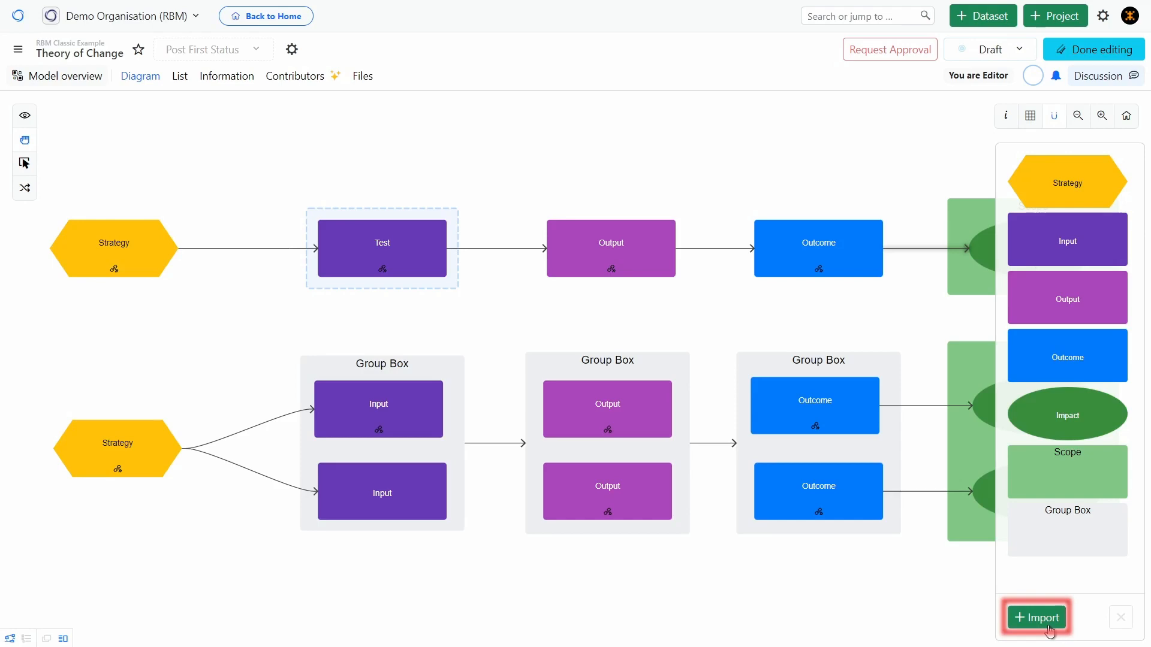
Step: Import the first-row Strategy, Issue and Factor boxes as linked boxes from the Situation Analysis model of RBM Classic Example
click(1049, 624)
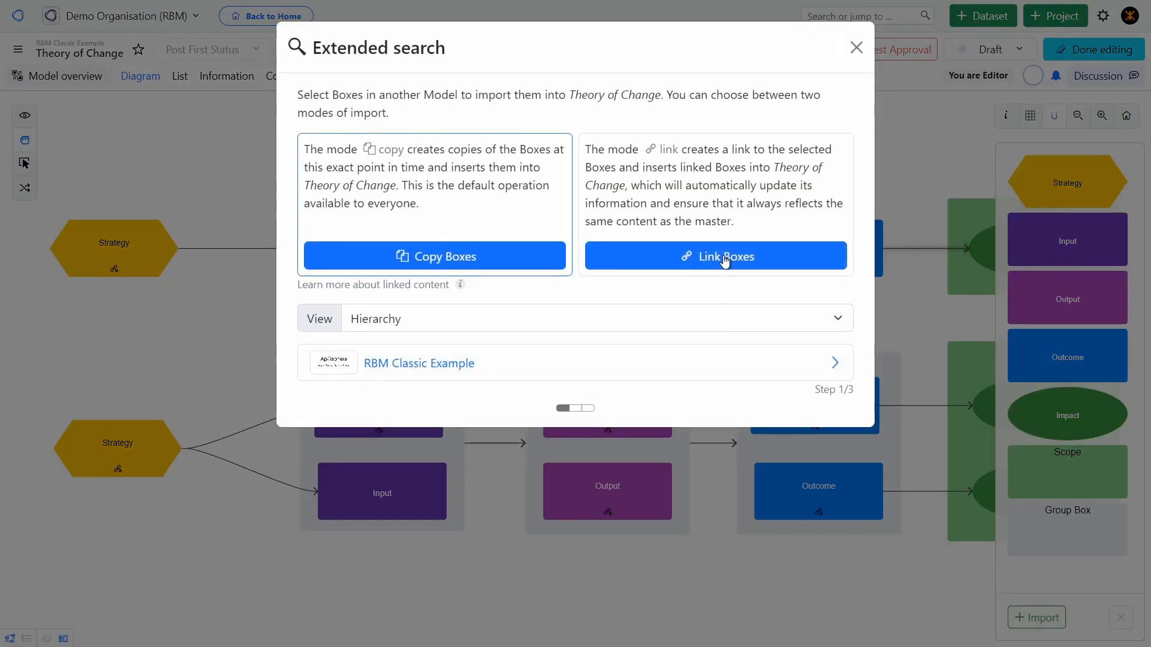
click(725, 258)
click(770, 365)
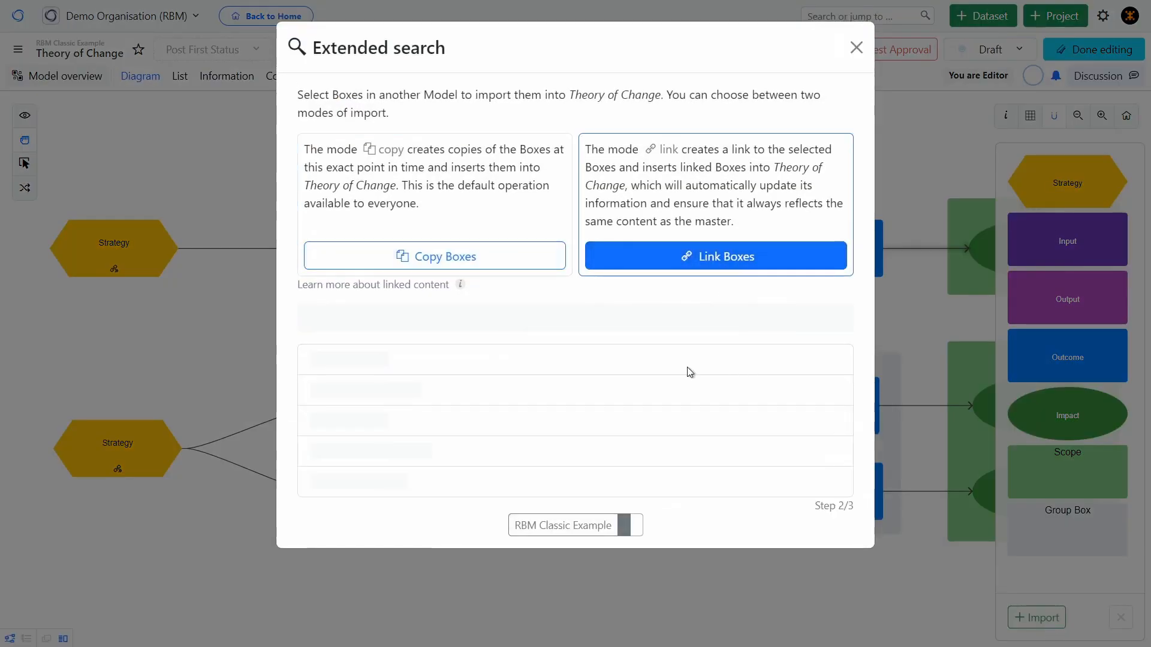
click(585, 369)
click(339, 408)
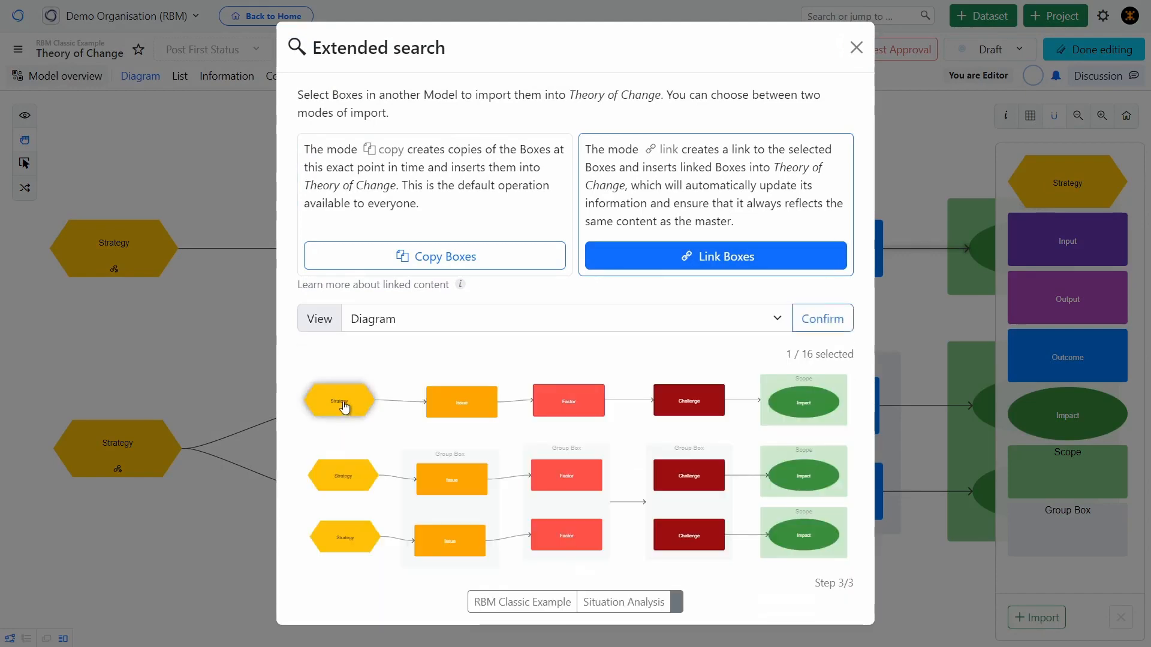
click(462, 405)
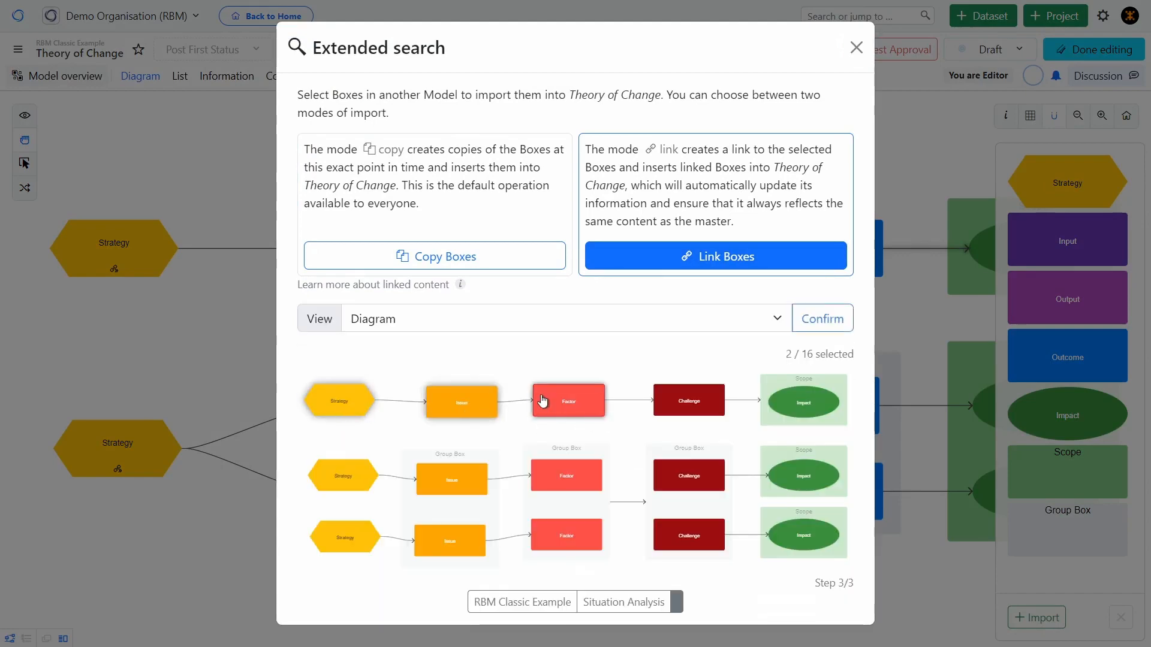
click(826, 318)
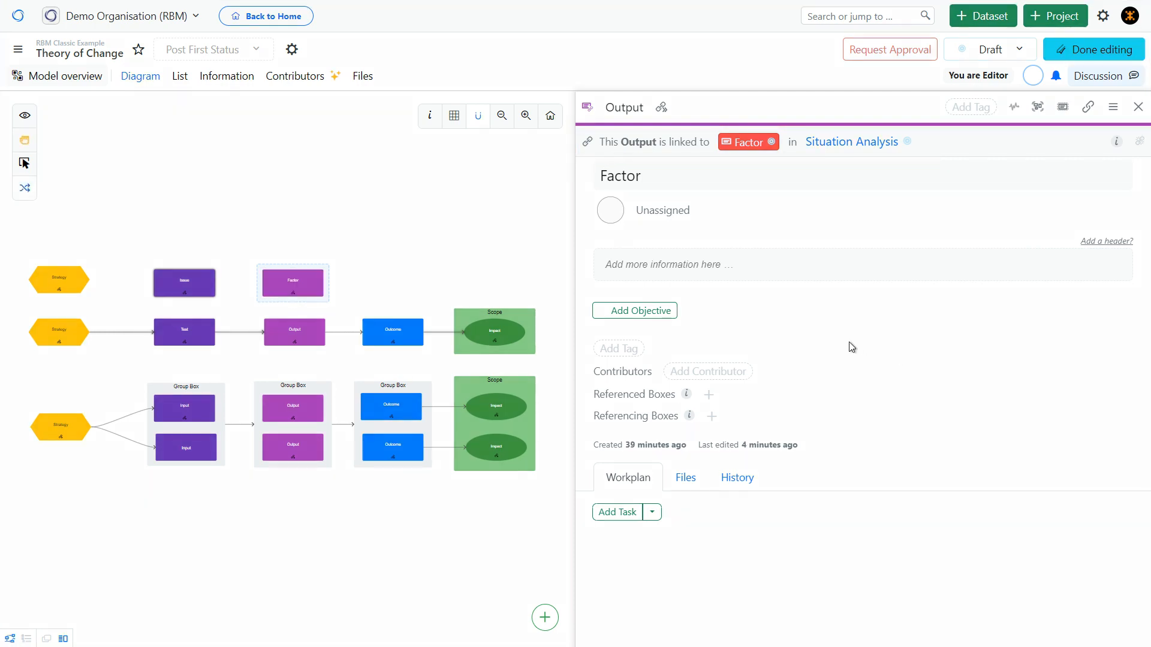
Step: Add an objective to the linked Factor output, add an indicator to that objective, and return to the Factor details
click(662, 322)
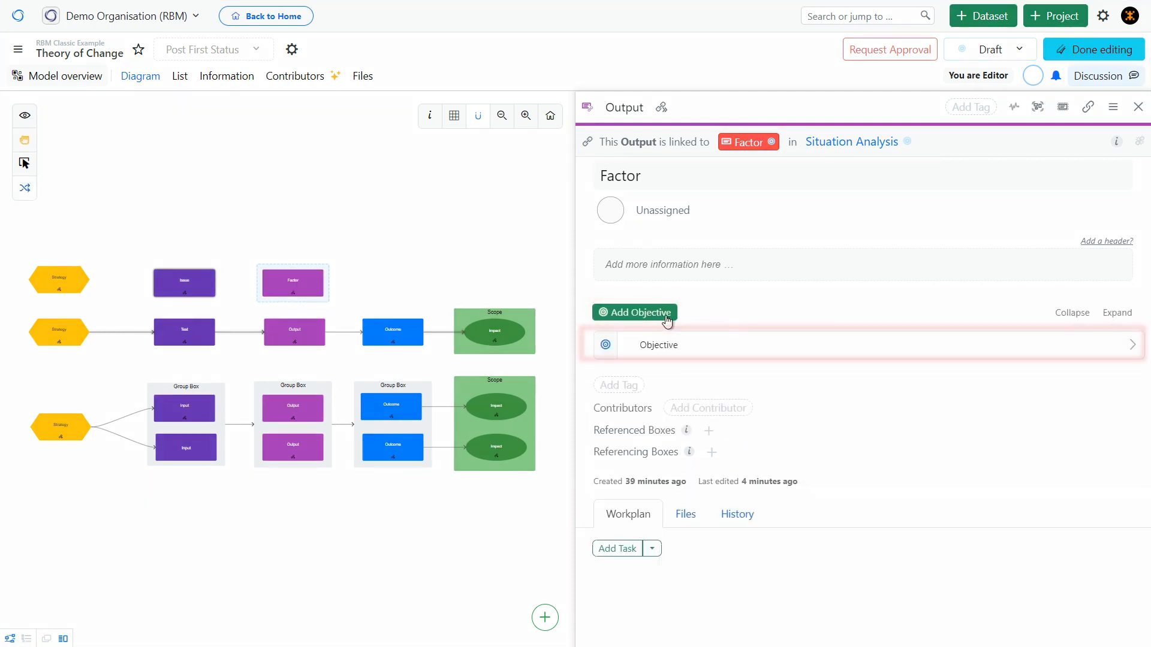
click(1099, 353)
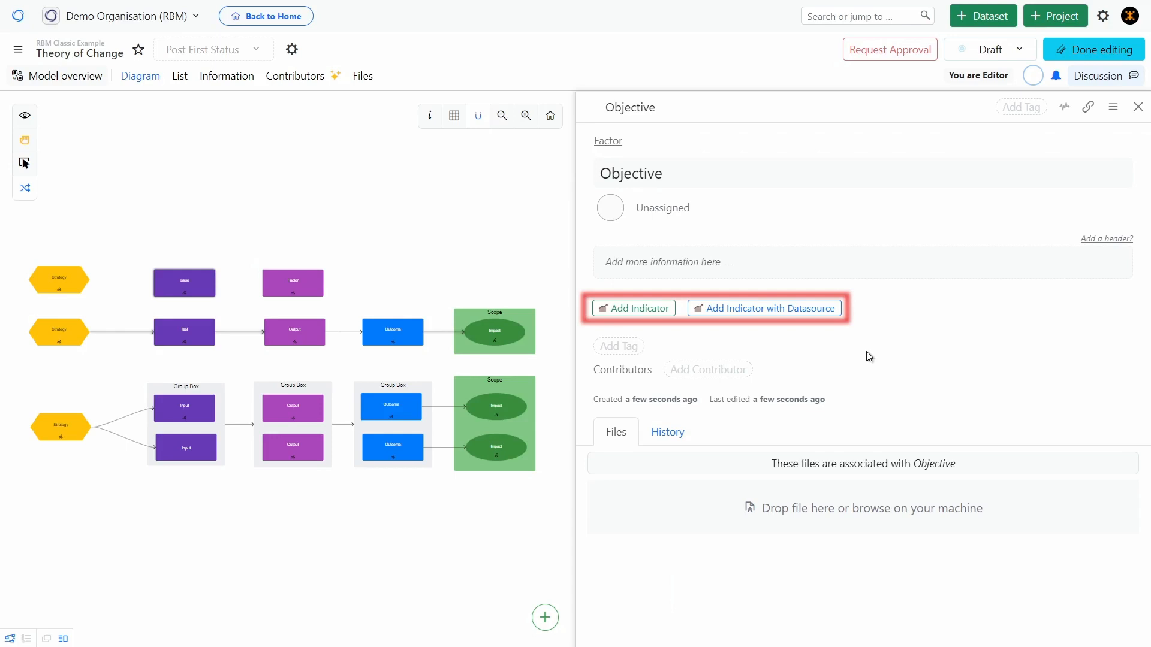
click(621, 309)
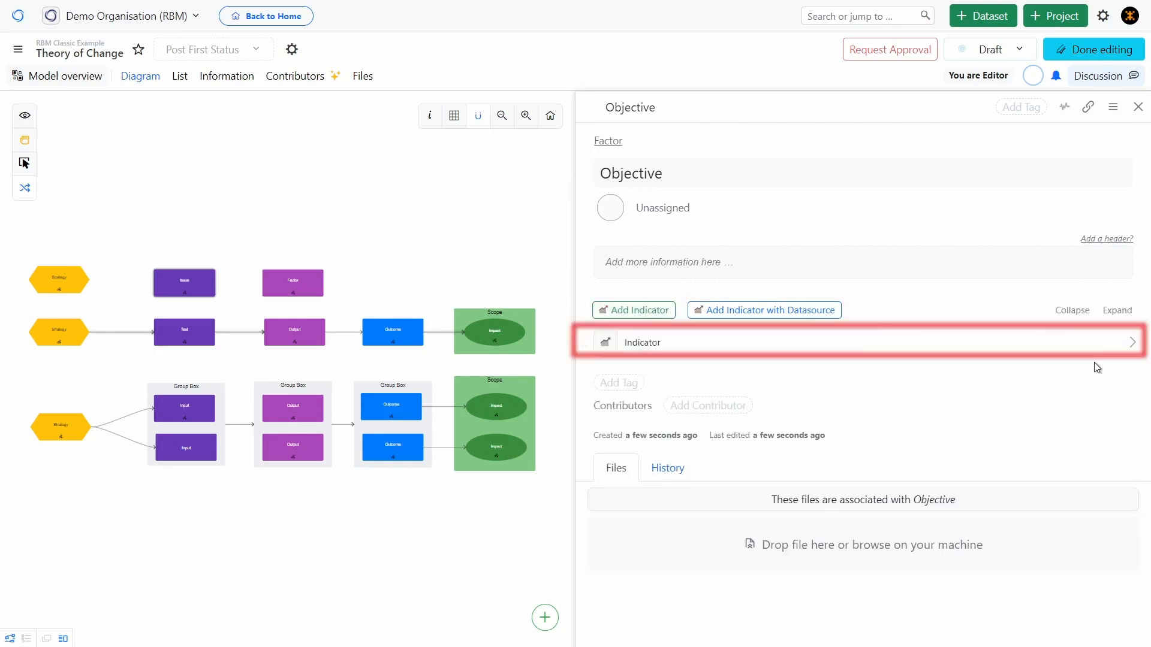
click(1106, 348)
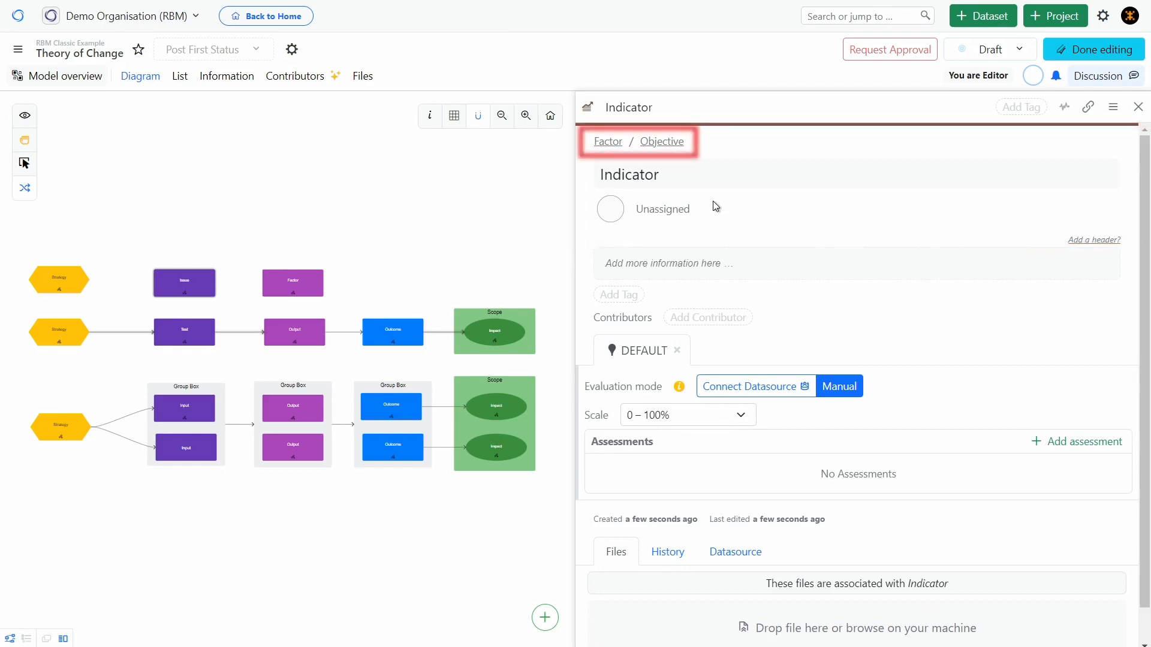
click(608, 143)
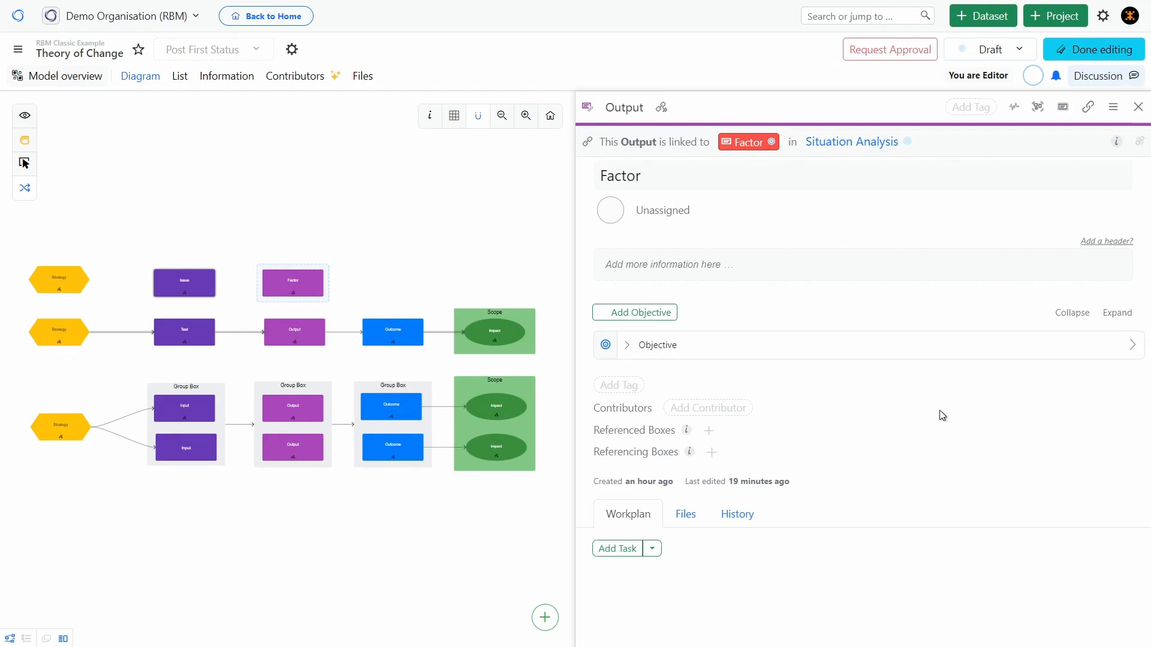
Step: Tag the Factor output with P2
click(618, 385)
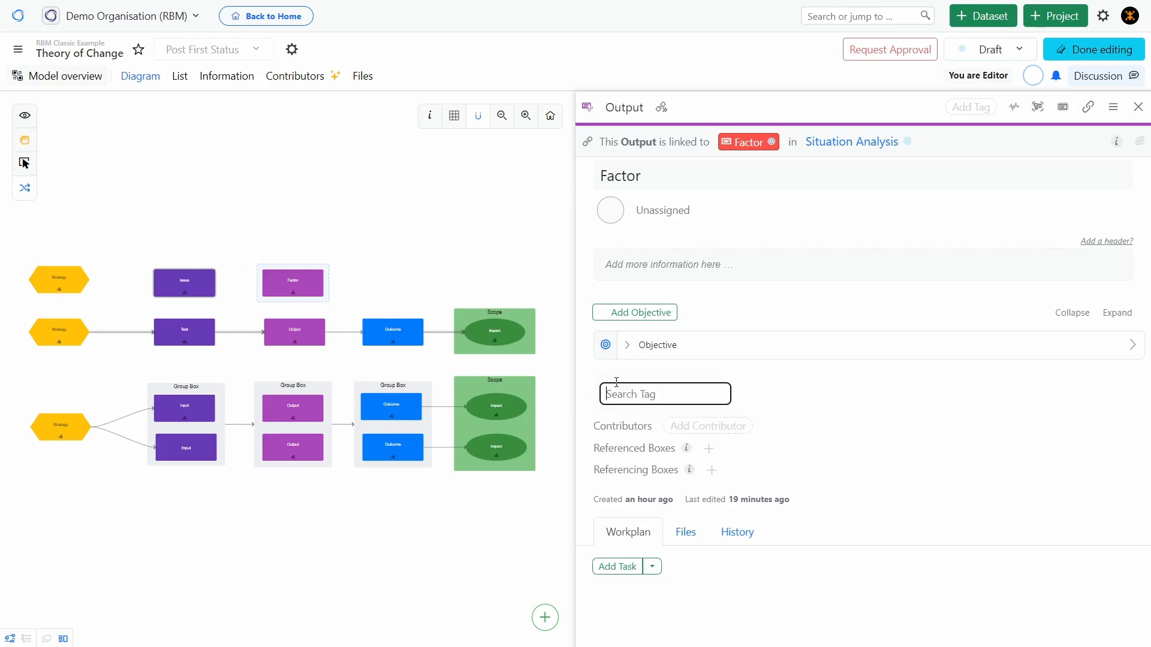
click(658, 517)
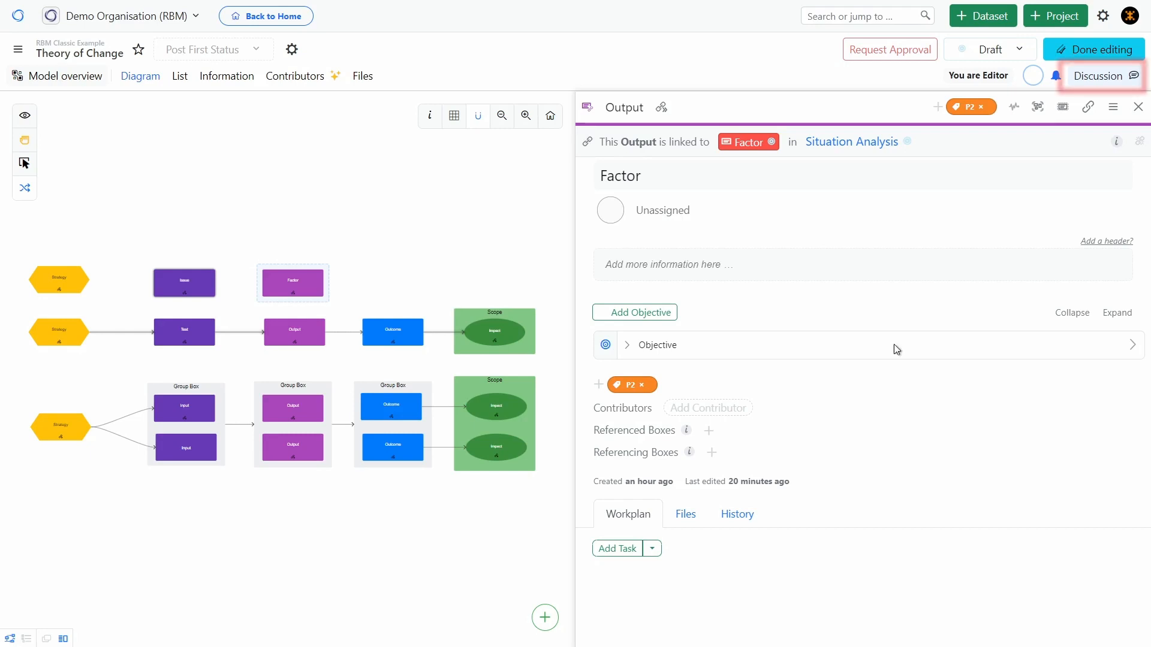
Step: Post the comment "Please Consider this factor" in the Factor discussion and mention a team member in a new comment
click(1111, 75)
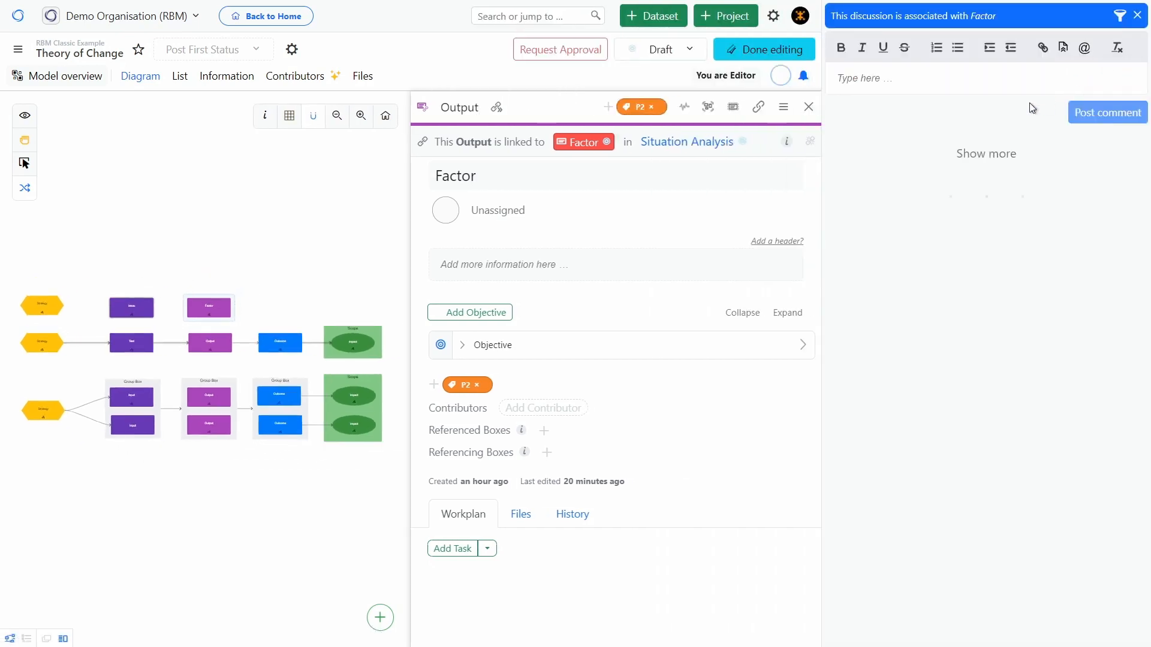
click(924, 82)
text(Please Consider this factor)
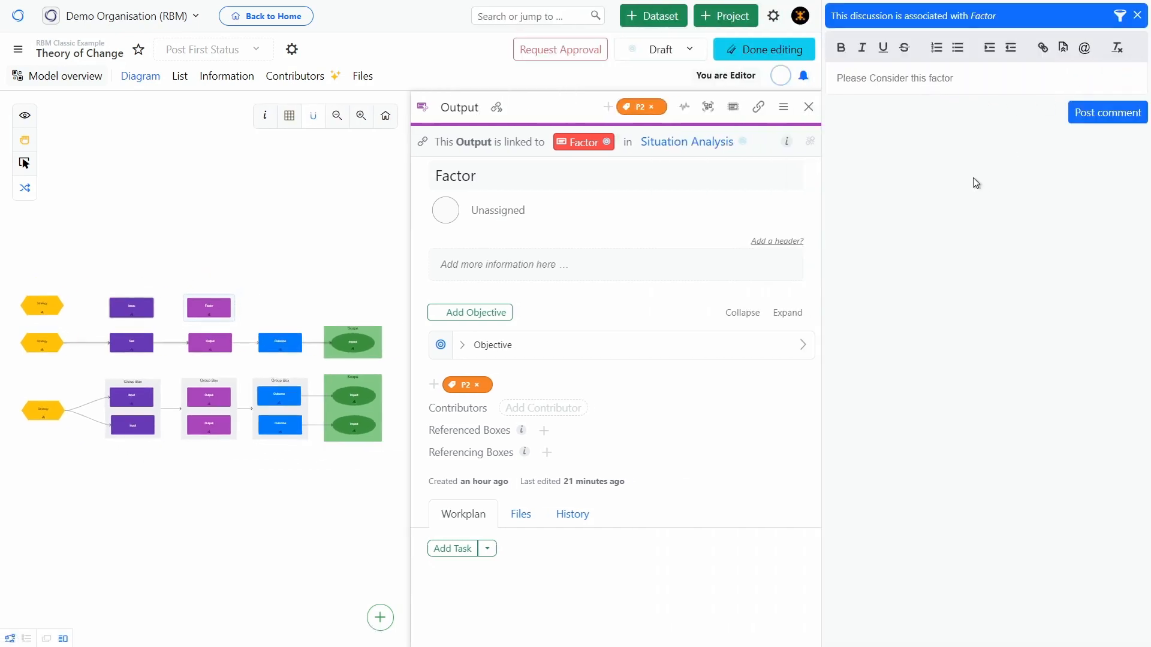
click(1107, 115)
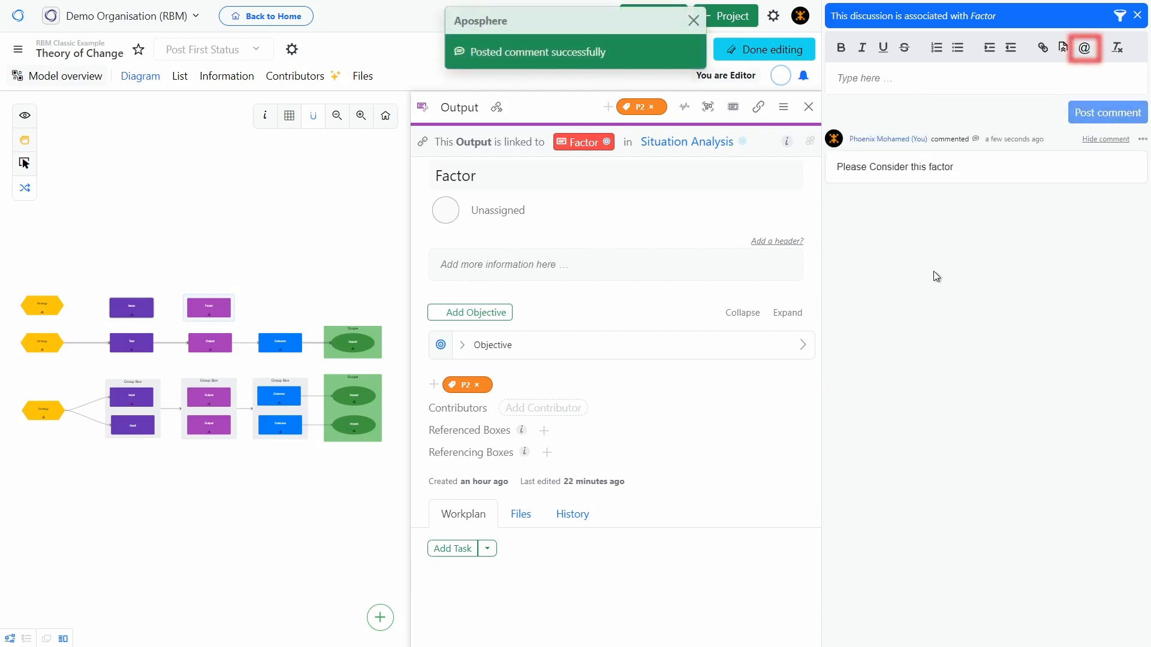
click(1084, 48)
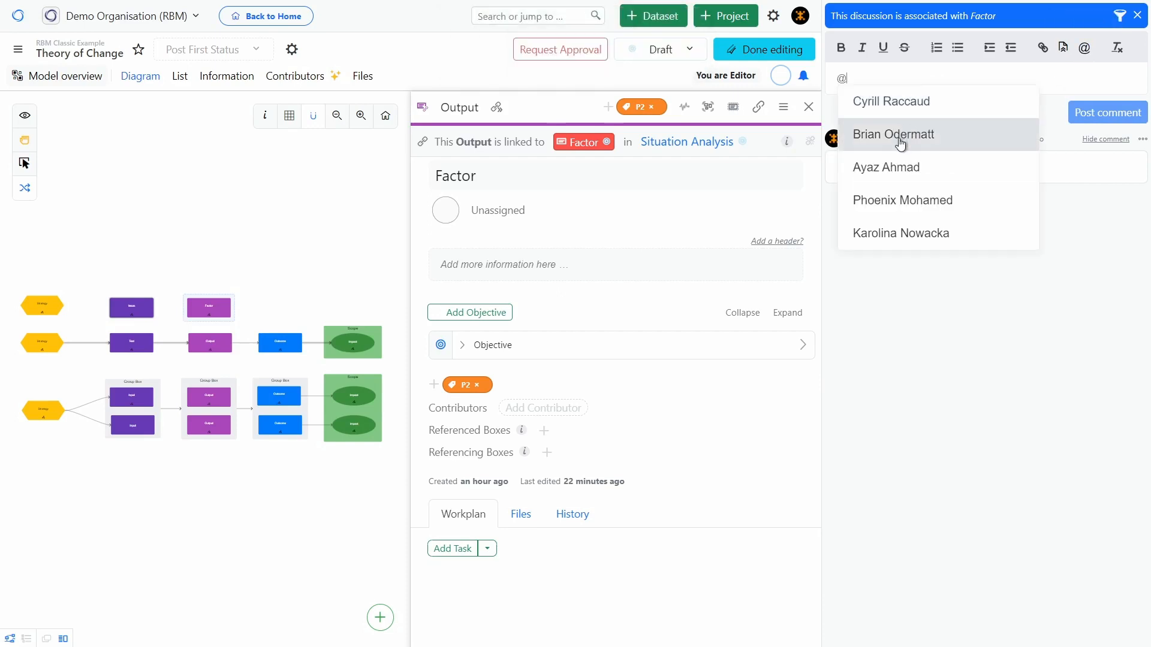
click(899, 102)
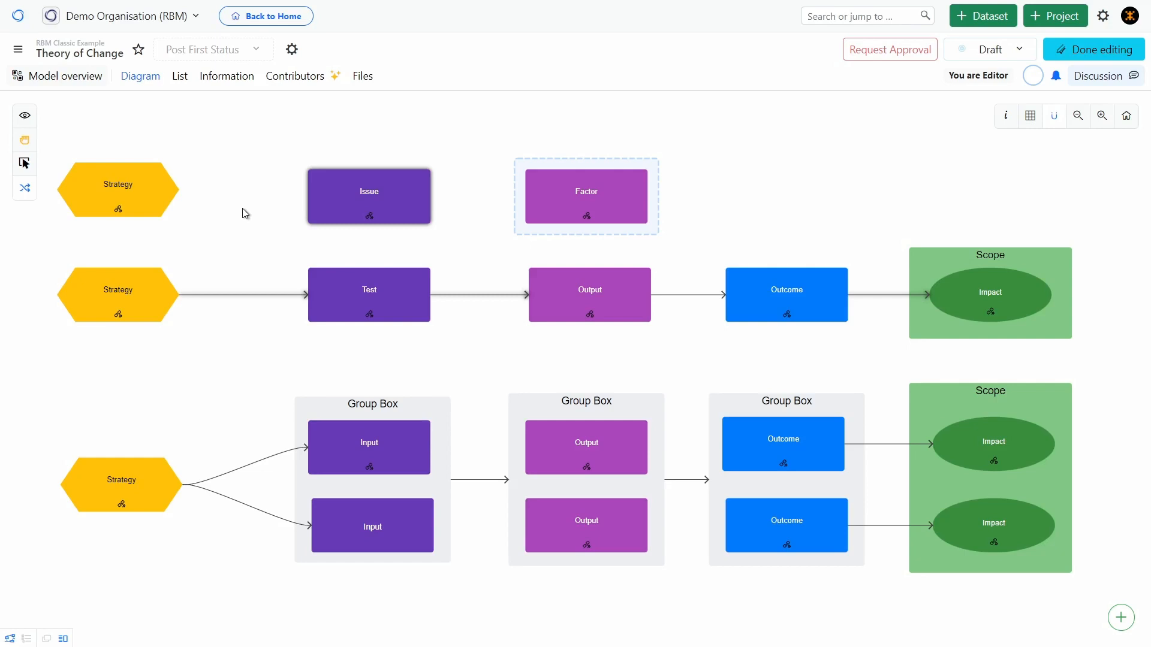
Step: Post the model's first status as On Track with the message "Project Is on track"
click(266, 54)
click(341, 85)
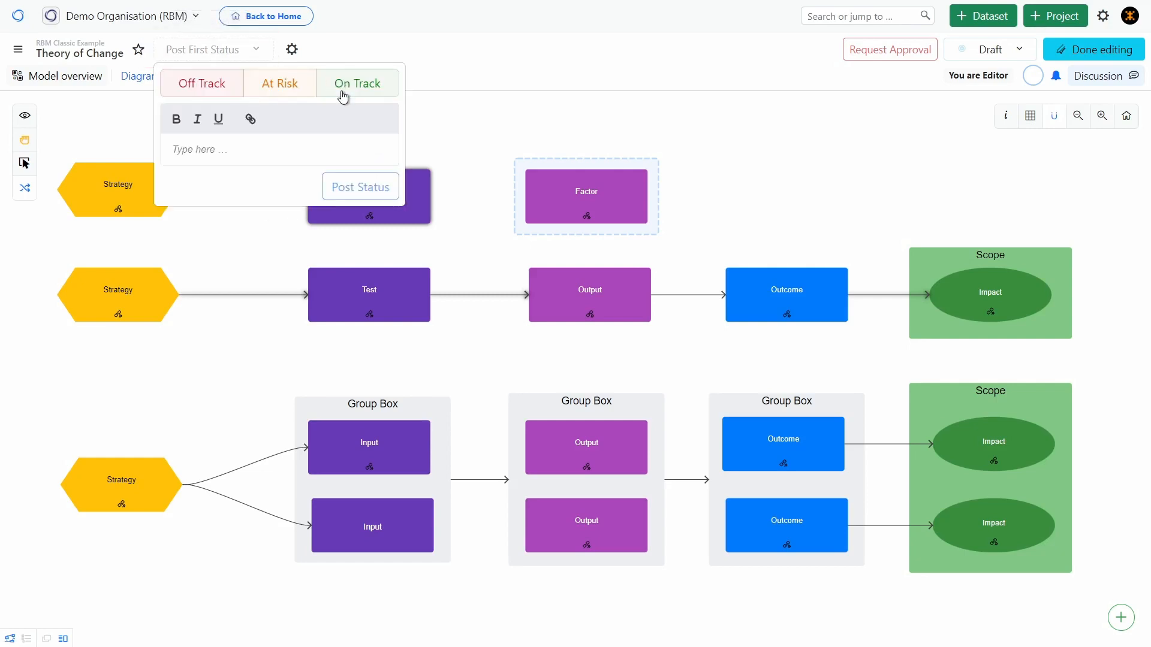
text(Project is on track)
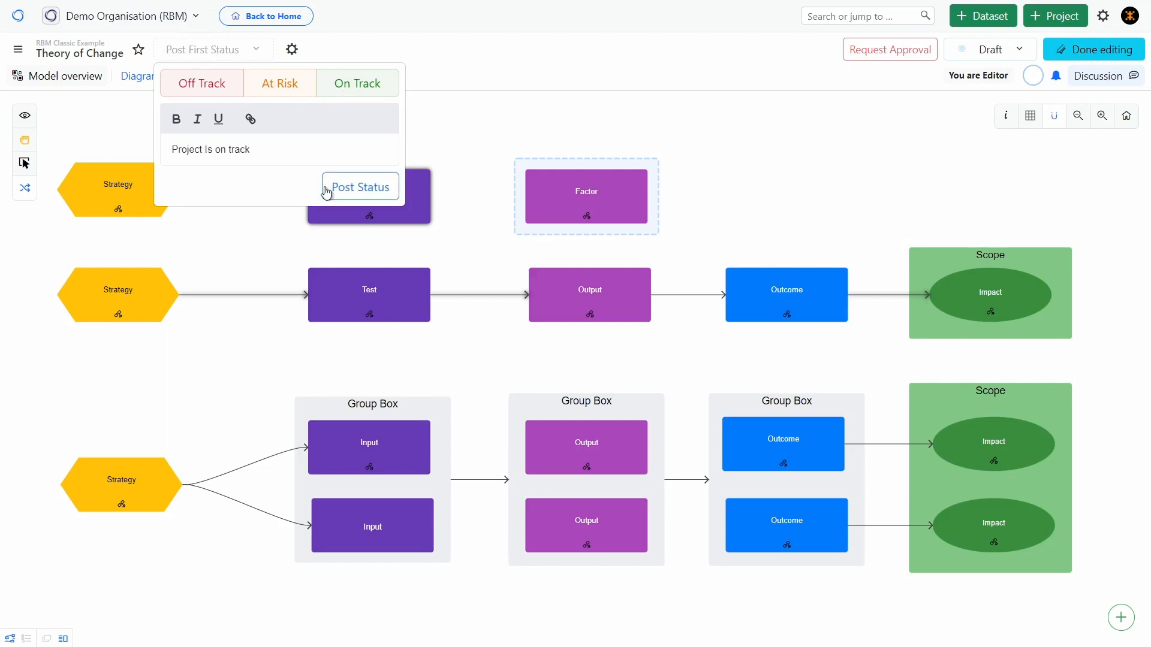
click(360, 188)
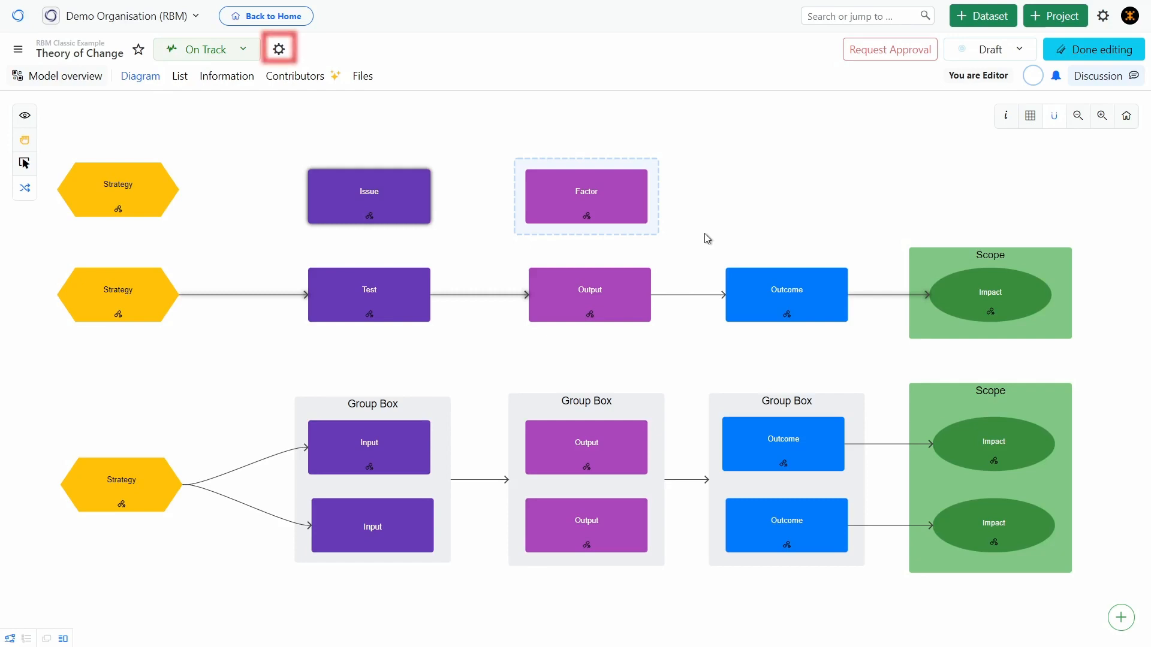
Step: Show the model as a list and expand the Factor, its objective, and all remaining entries
click(181, 84)
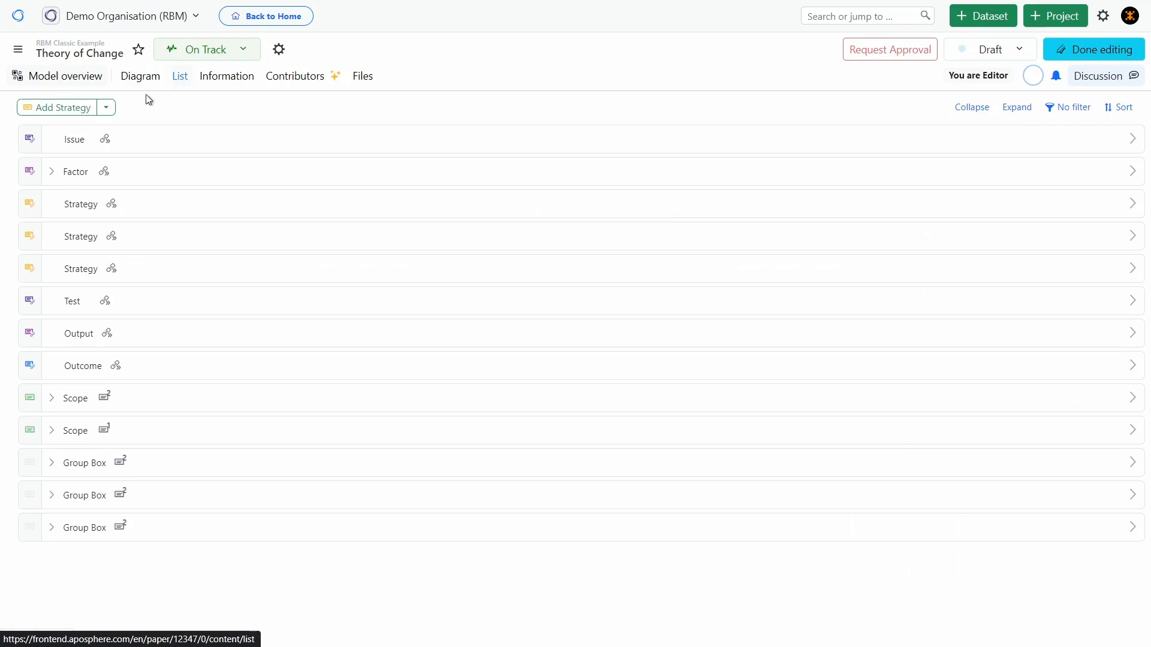
click(52, 173)
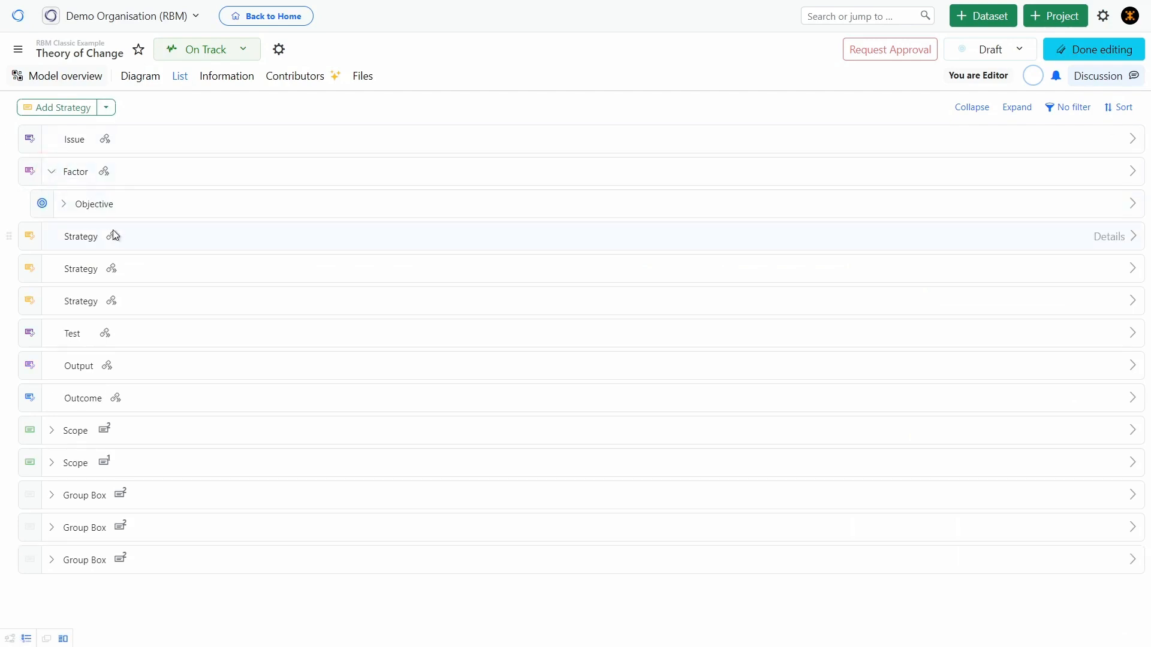
click(63, 204)
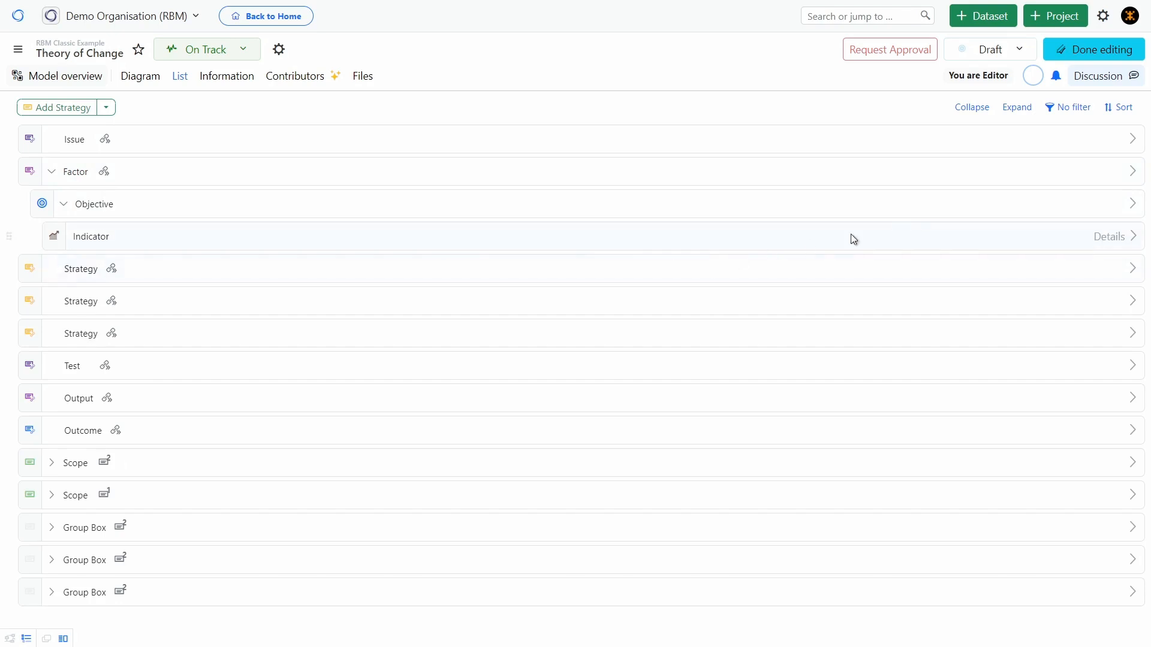
click(1015, 114)
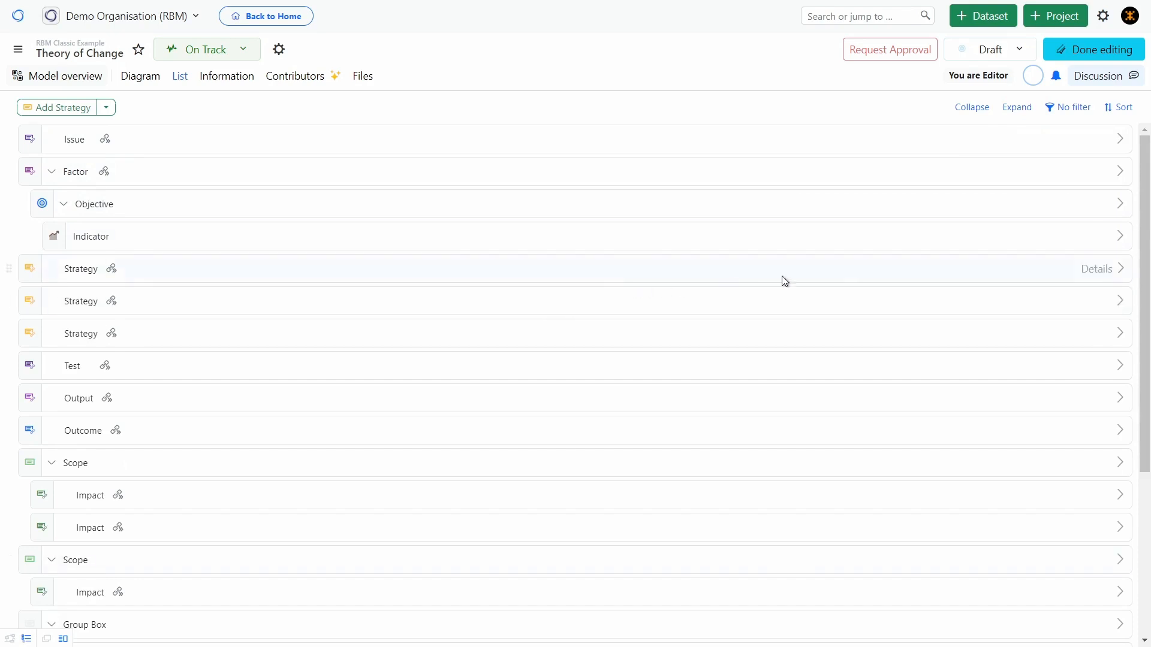
Step: Filter the list by the Prio 2 tag and open the details of the Factor entry
click(1064, 113)
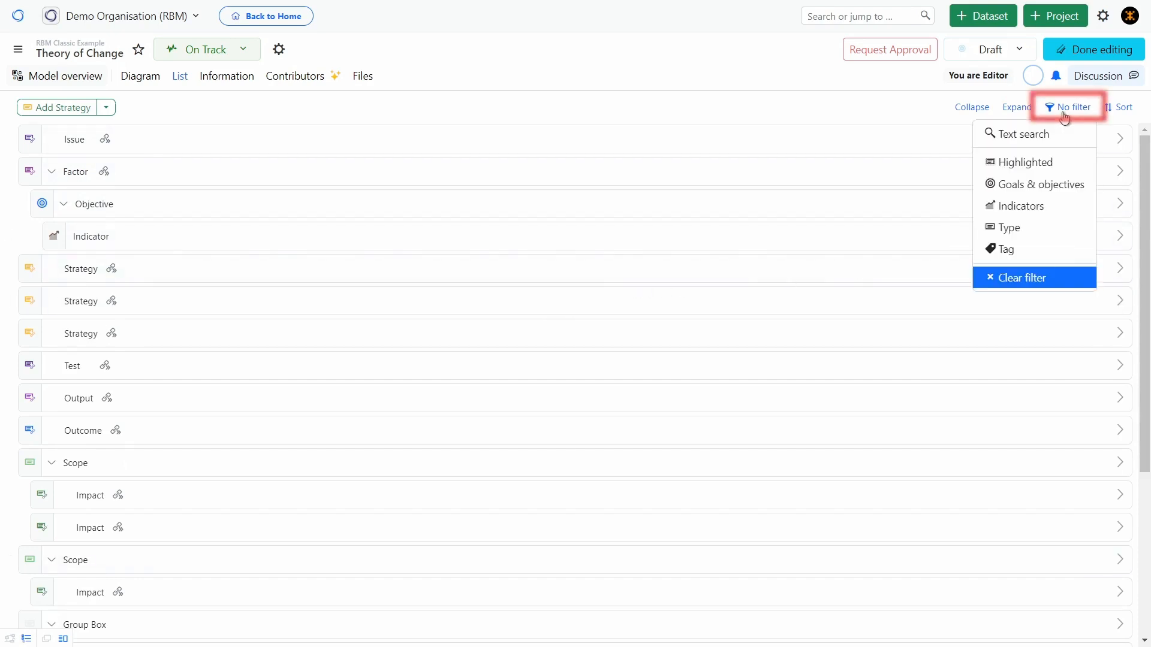
click(1015, 250)
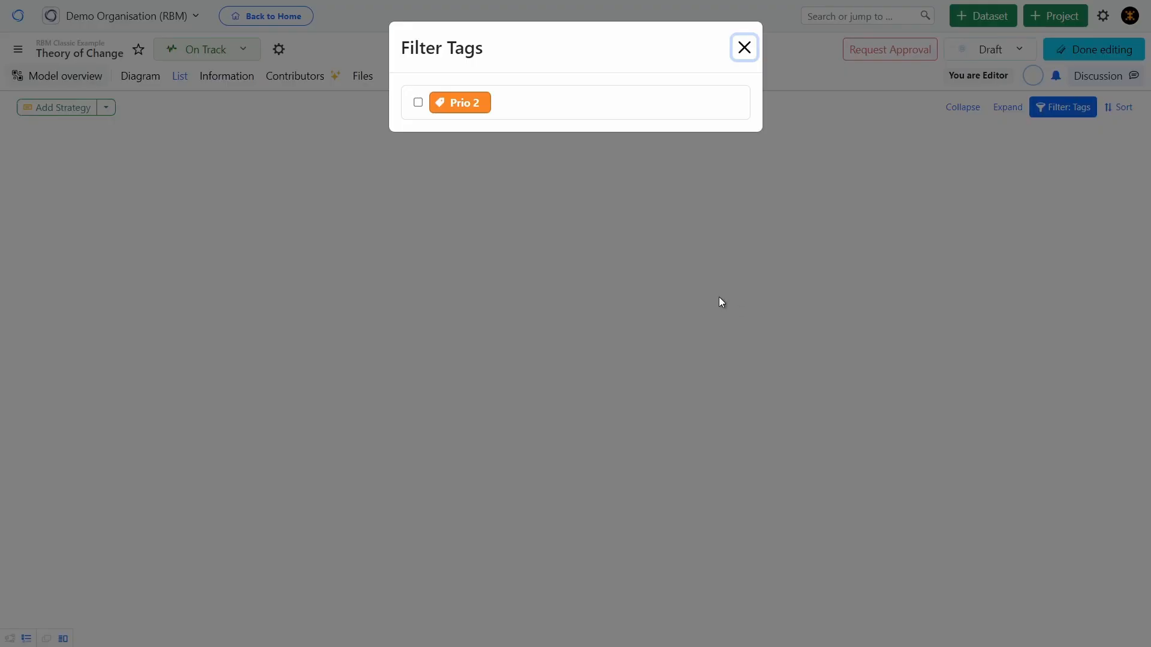
click(418, 103)
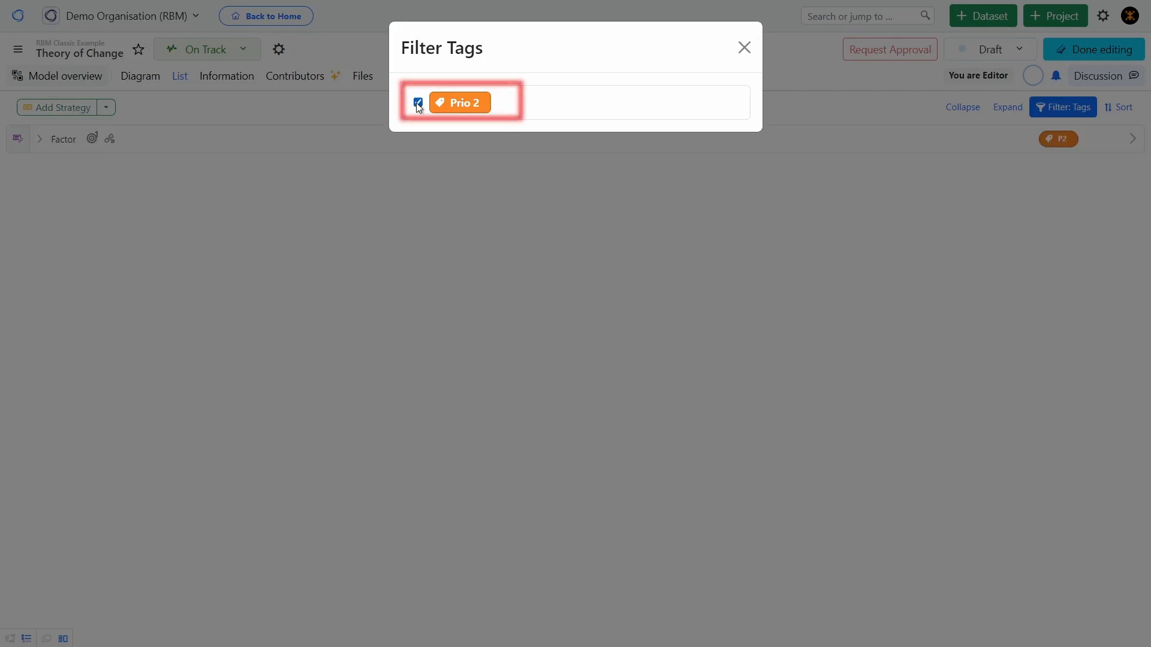
click(717, 243)
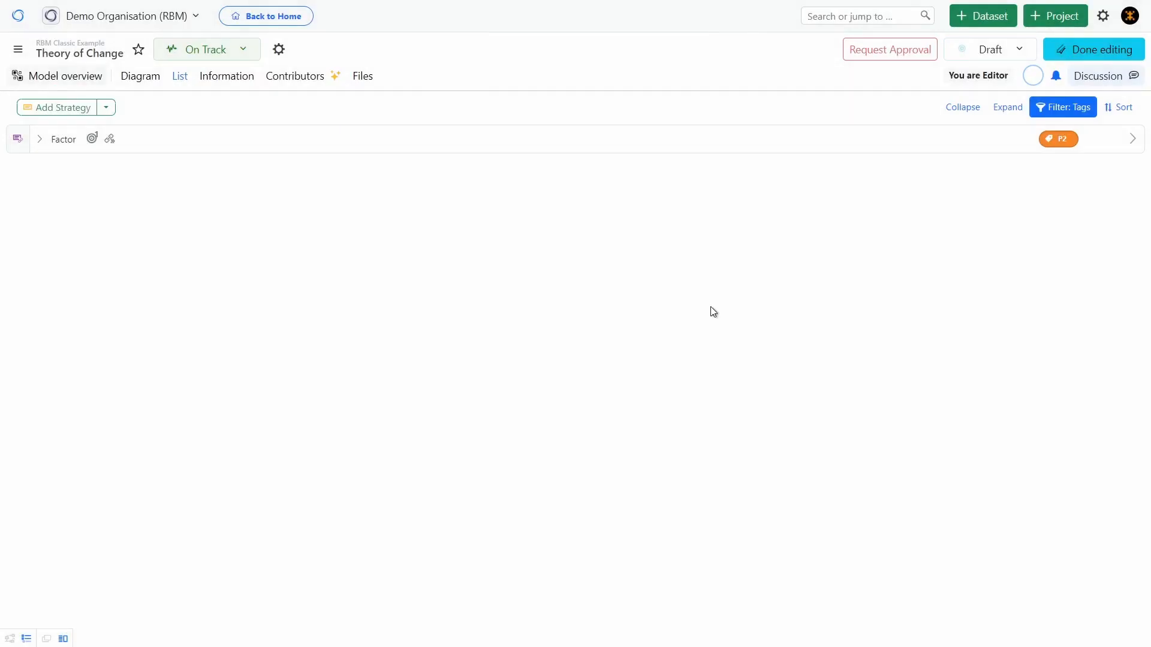
click(1113, 142)
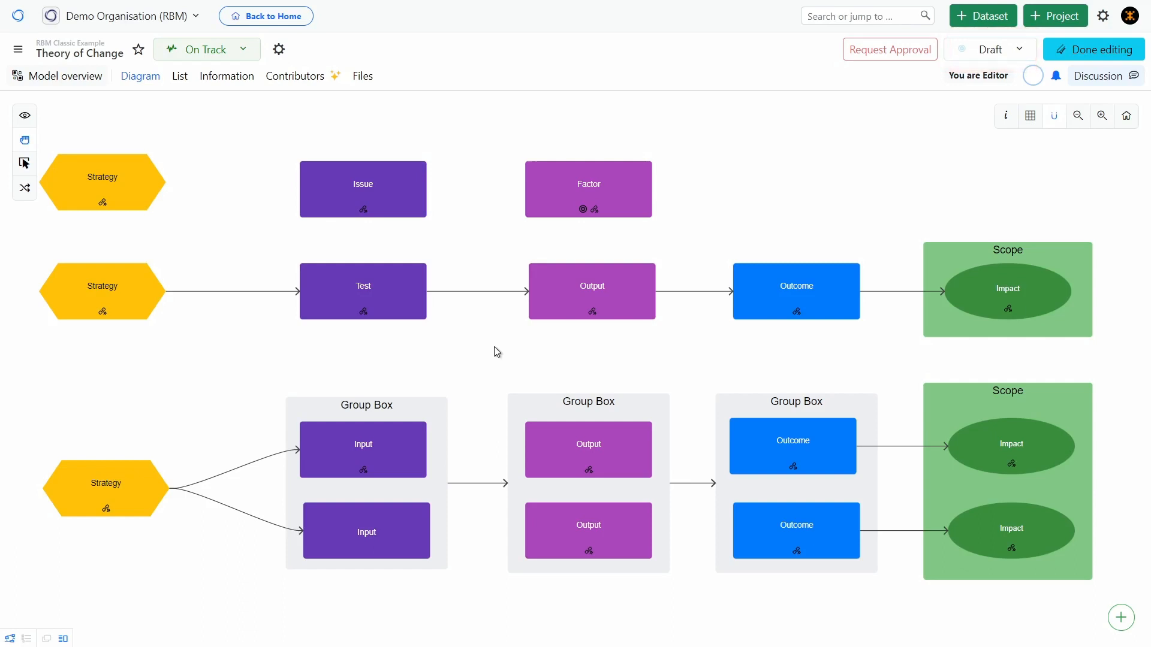
Step: Request approval of the draft model with the message "Please approve the changes"
click(1017, 54)
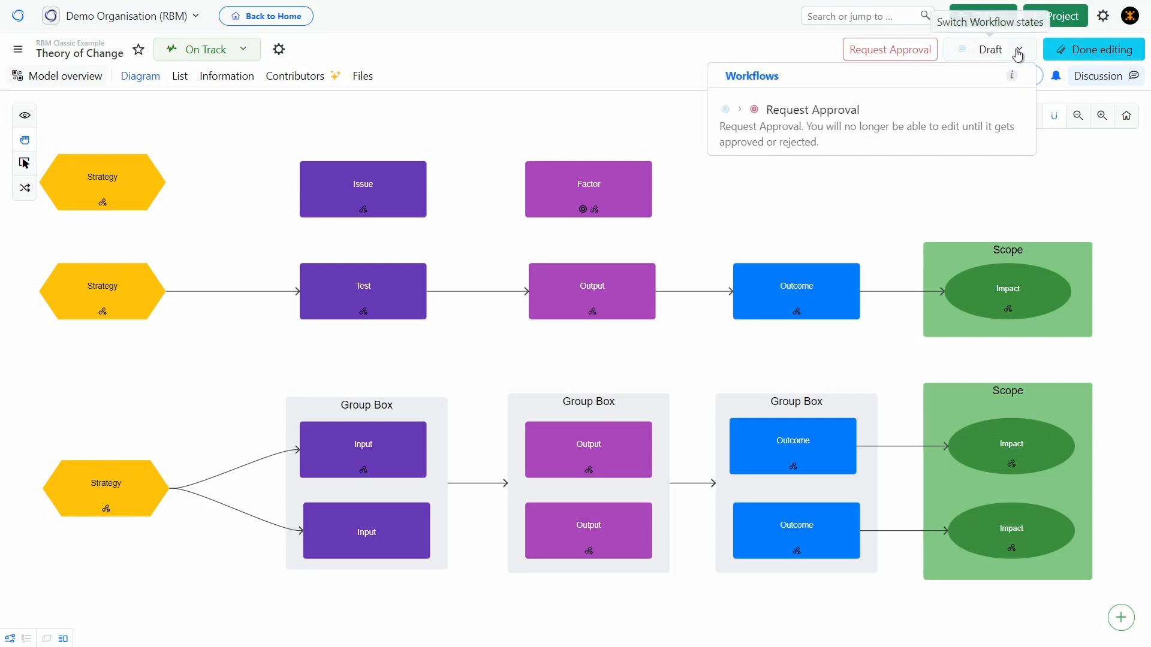
click(908, 129)
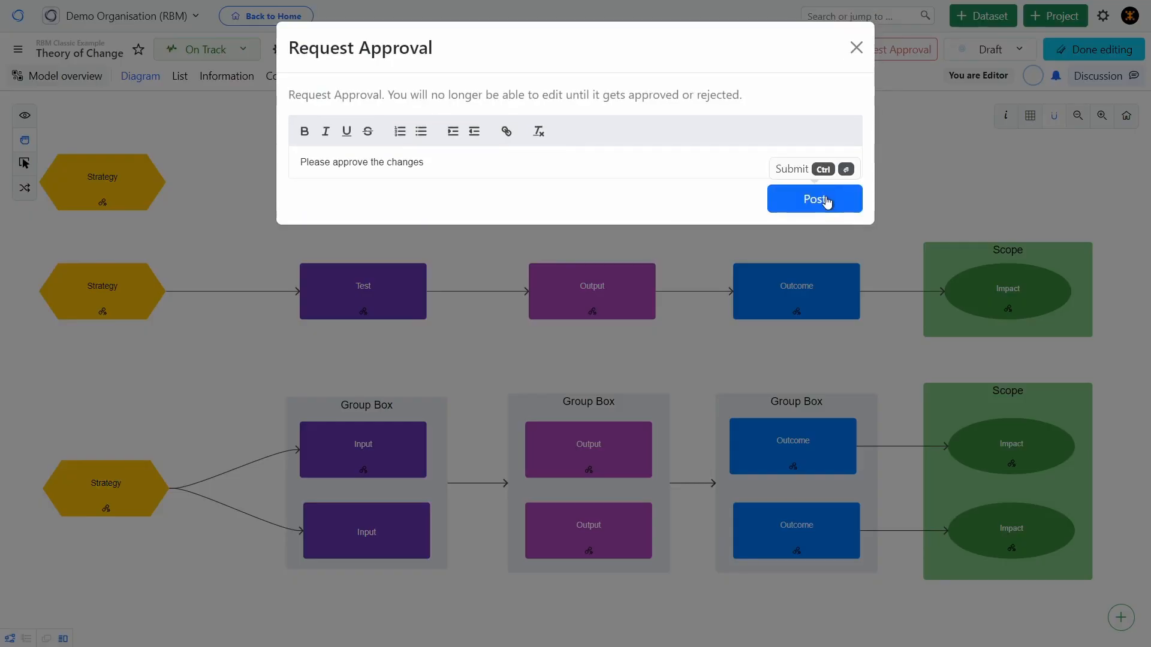
click(827, 200)
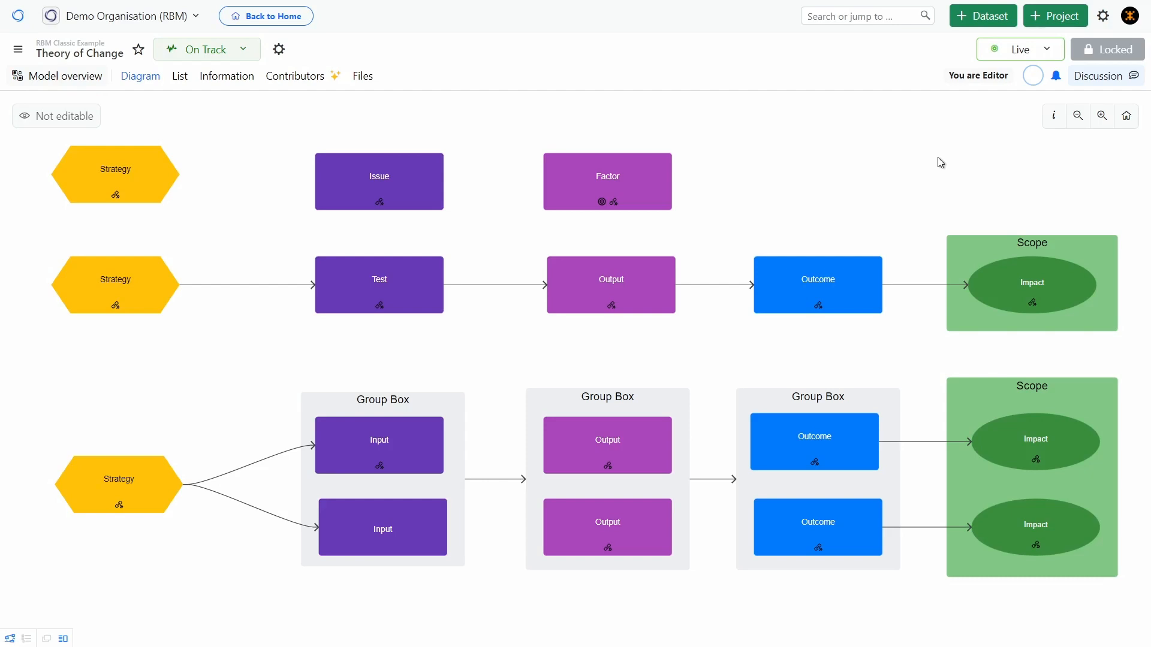
Step: Switch the live model to the Adaptation state and request its approval with the message "please approve"
click(1025, 58)
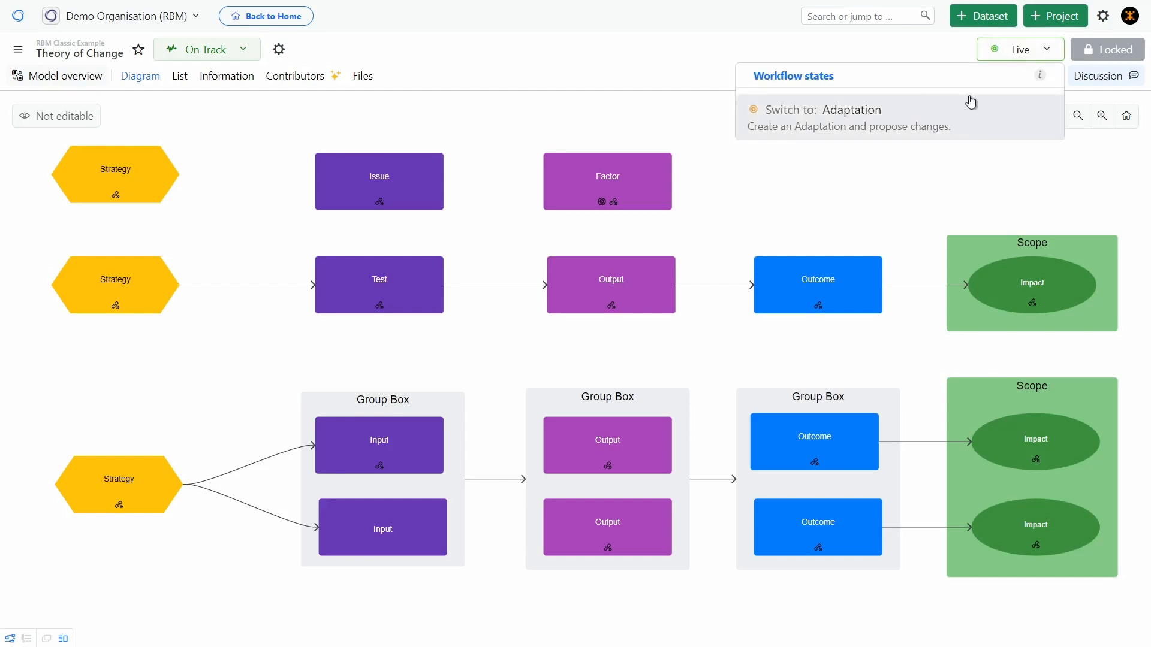
click(930, 116)
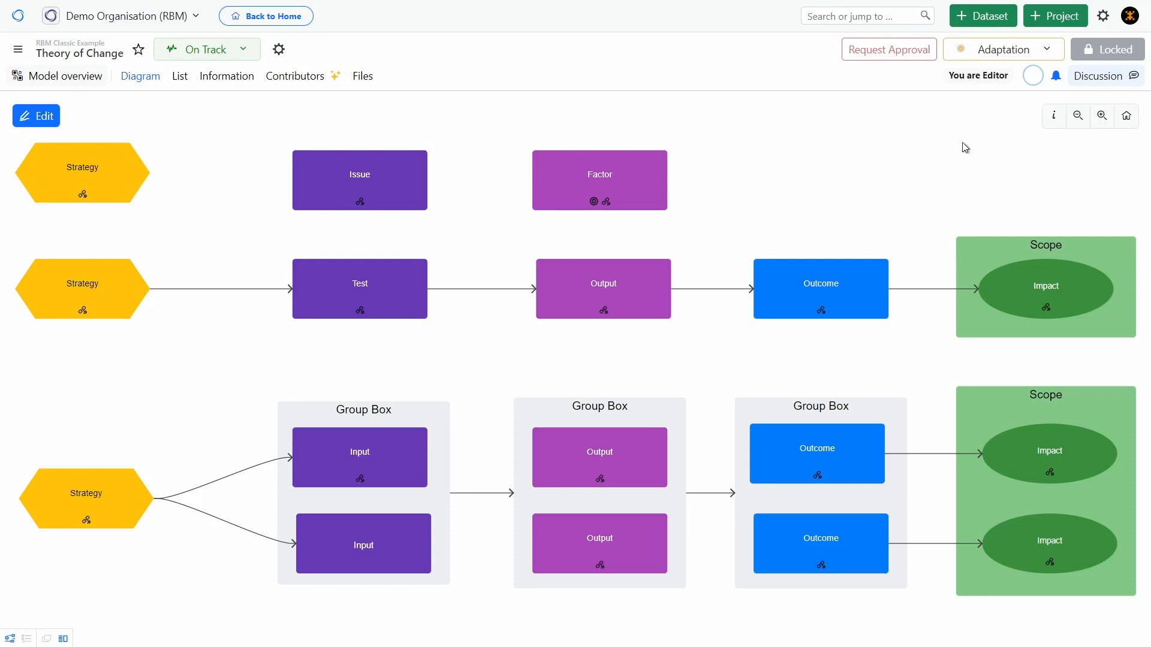
click(1027, 52)
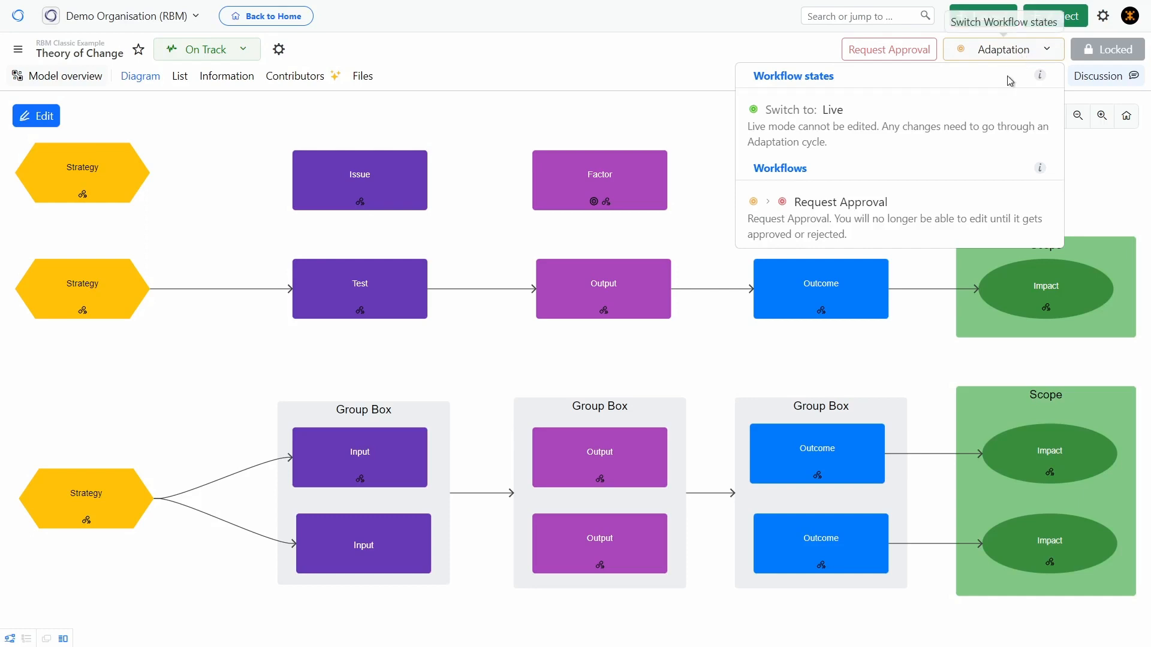
click(921, 223)
text(please approve)
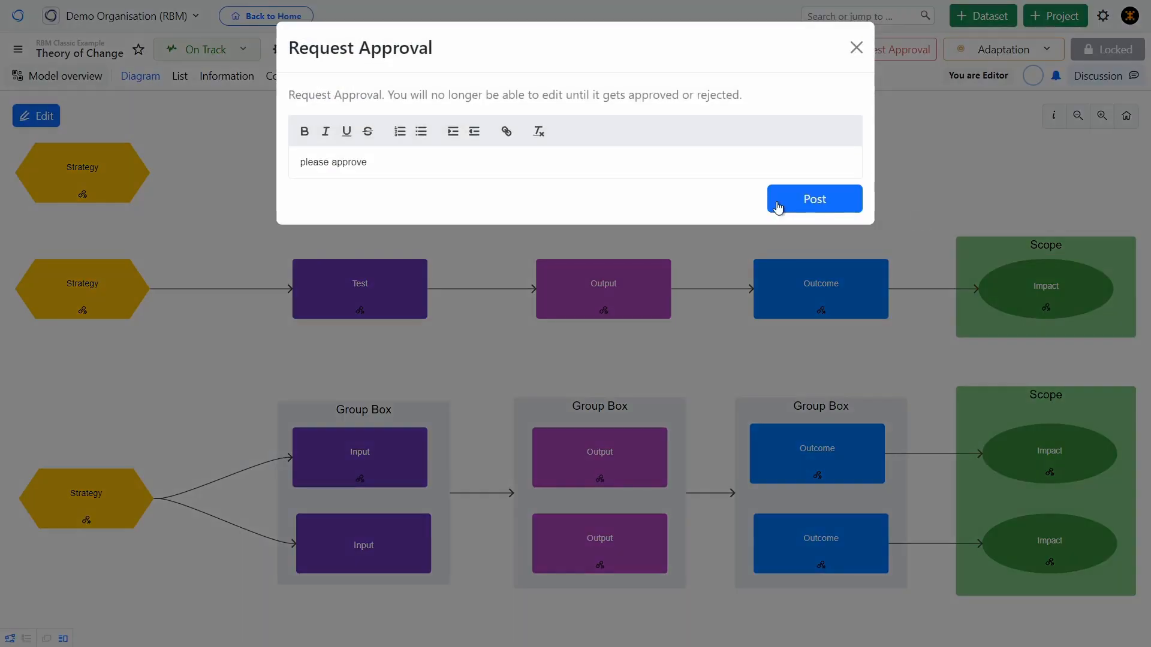
click(778, 204)
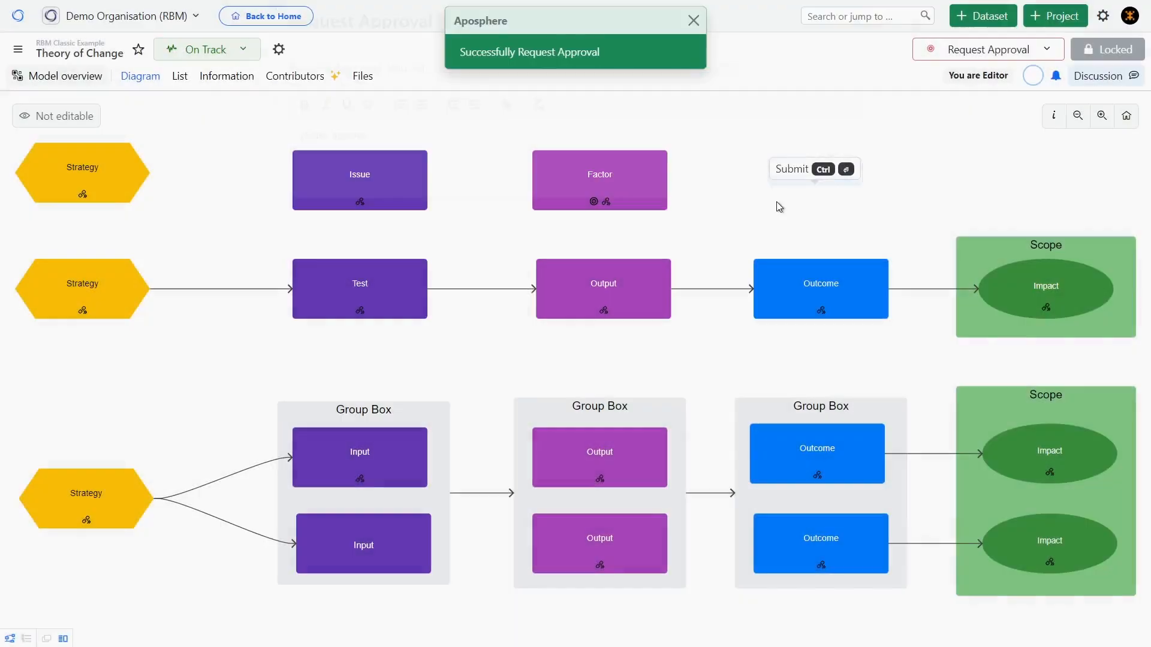